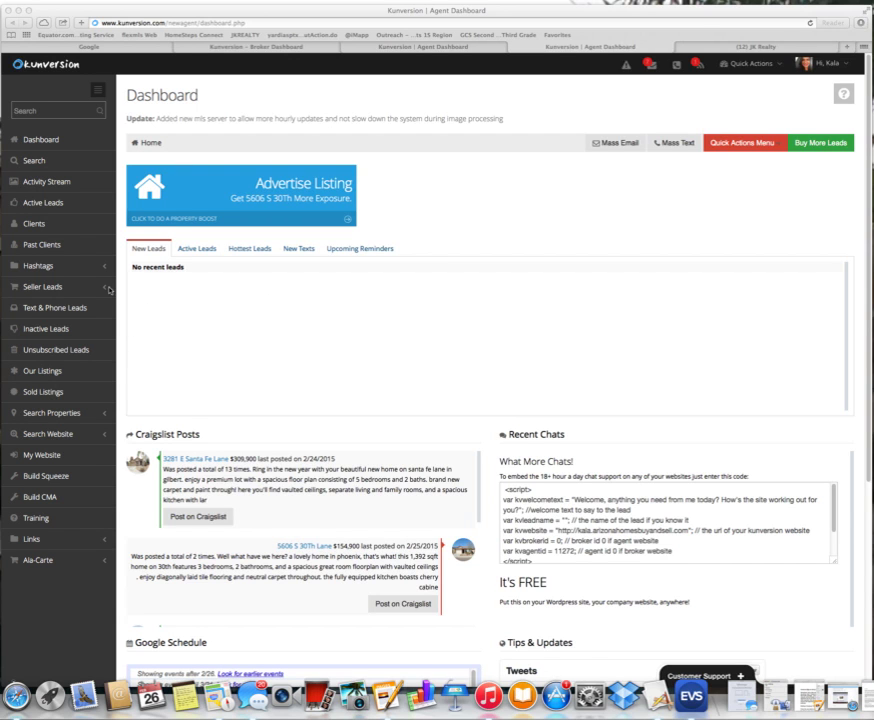
Open Build Squeeze from the Kunversion dashboard sidebar
click(45, 477)
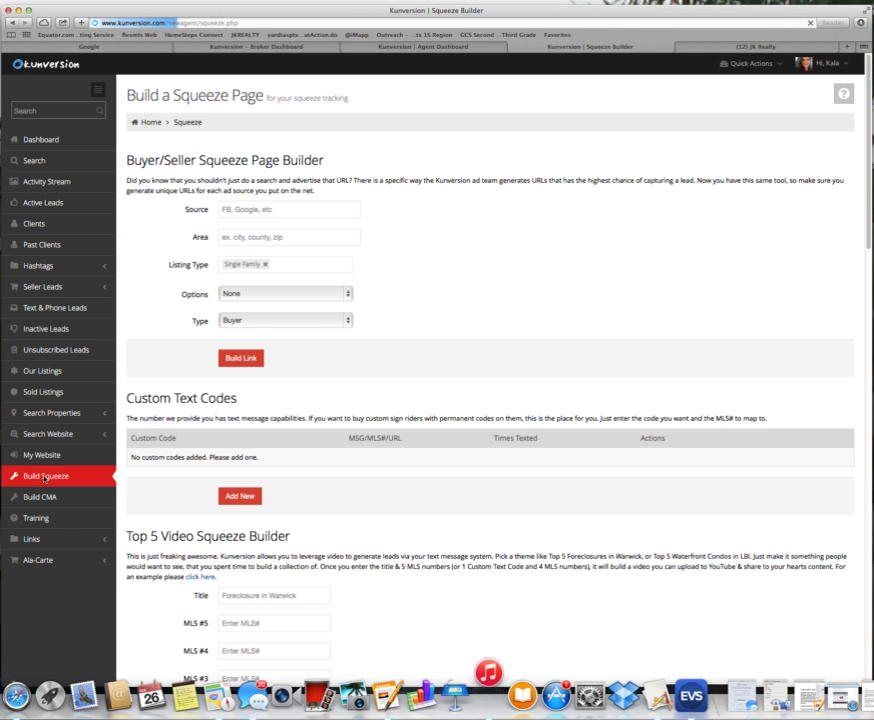
Build a Seller squeeze link with source FbSellerSqueeze and area city:Gilbert
click(231, 212)
text(FbSellerSqueeze)
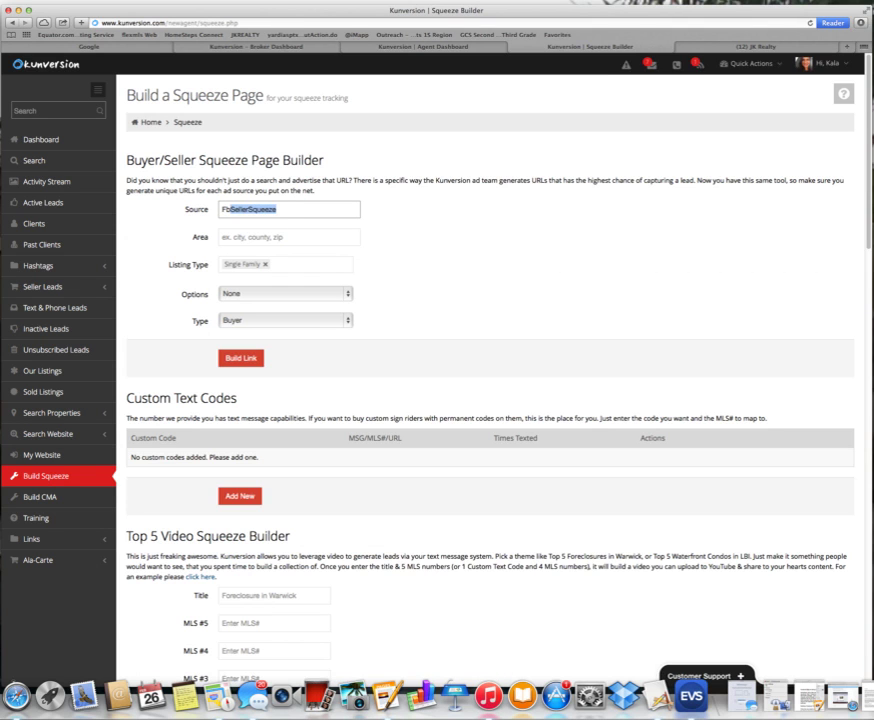
key(Tab)
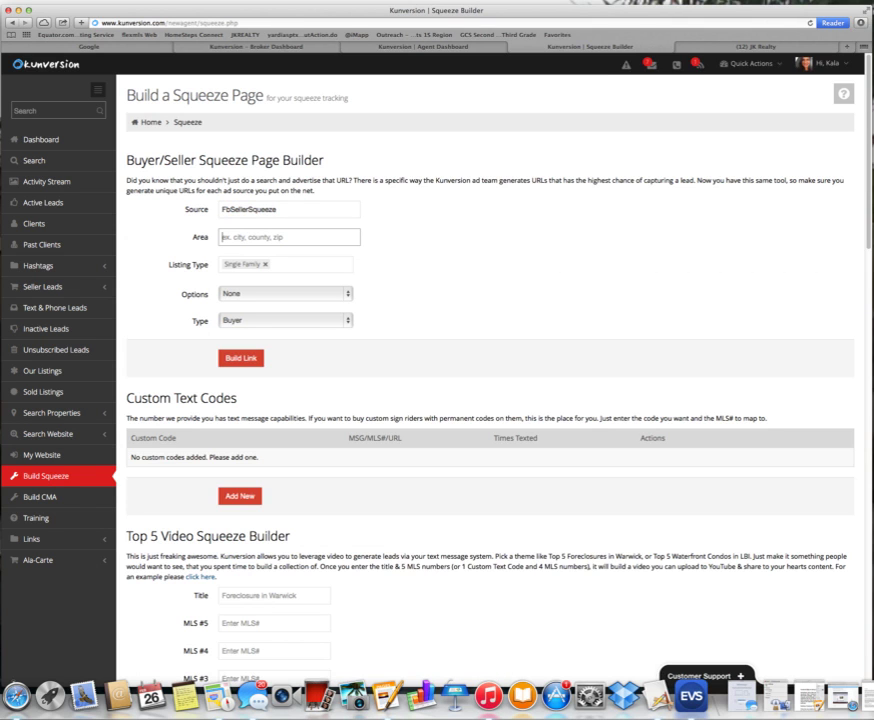
text(gilbert)
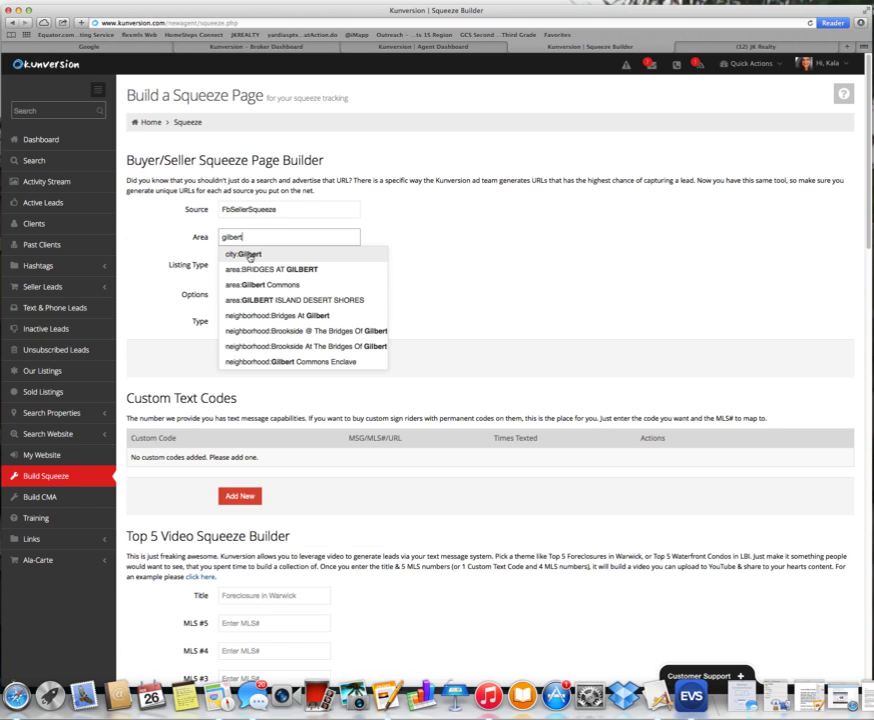
click(238, 255)
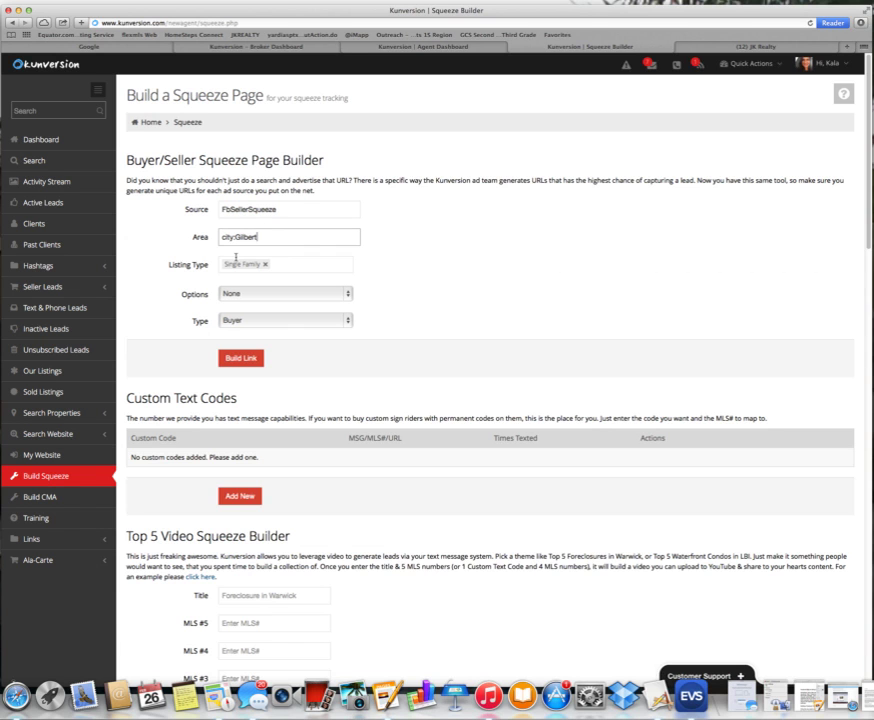
click(349, 321)
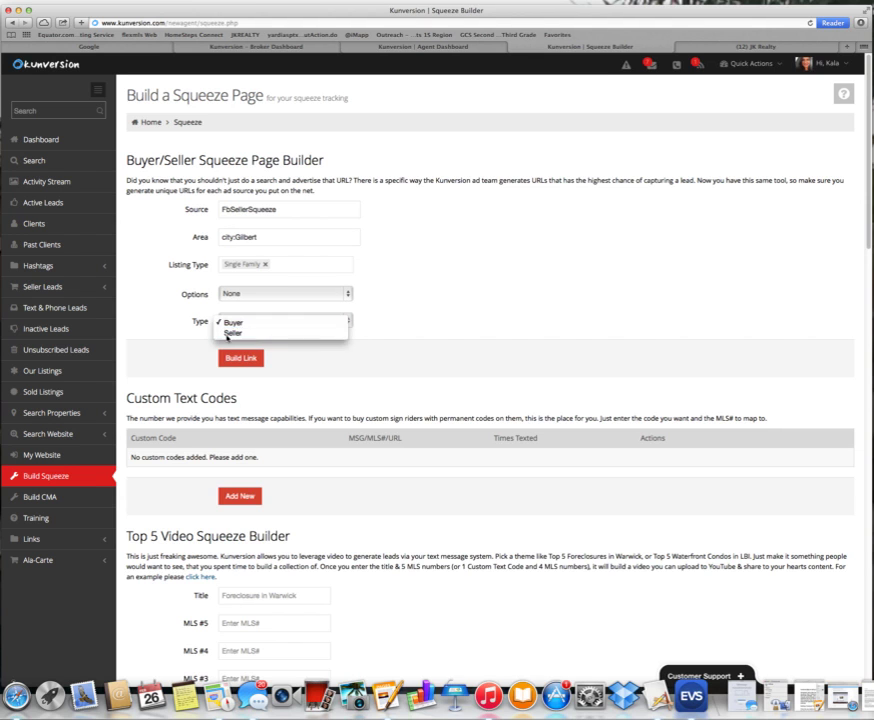
click(234, 334)
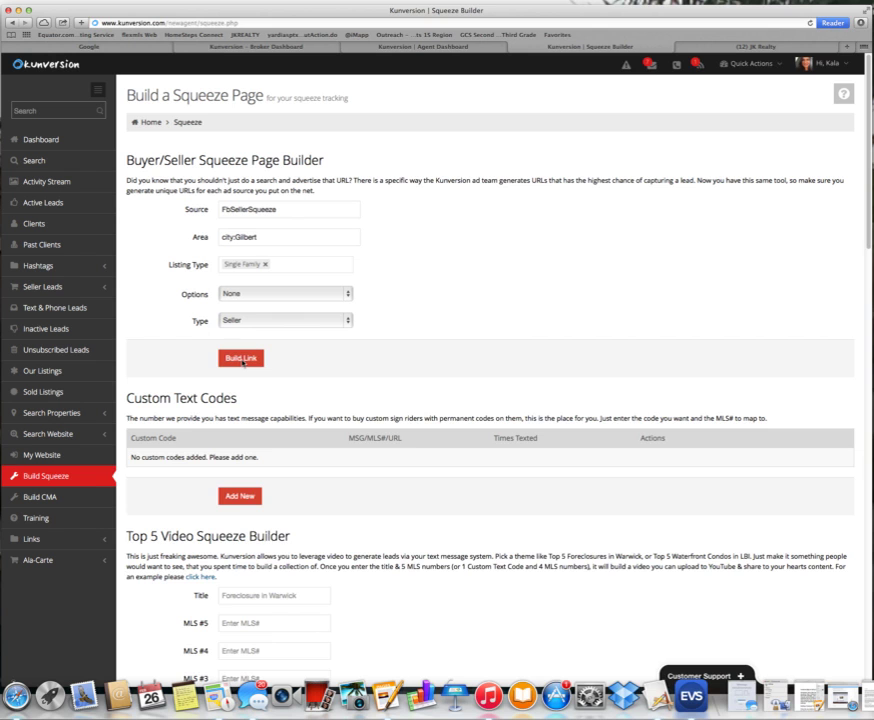
click(242, 358)
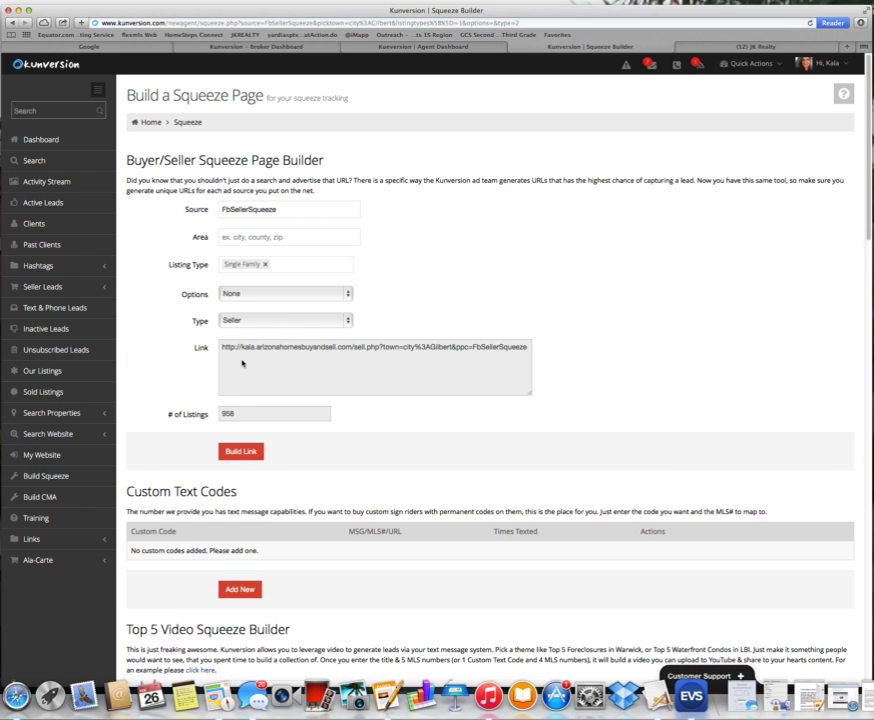
Select the generated squeeze link and copy it to the clipboard
click(263, 357)
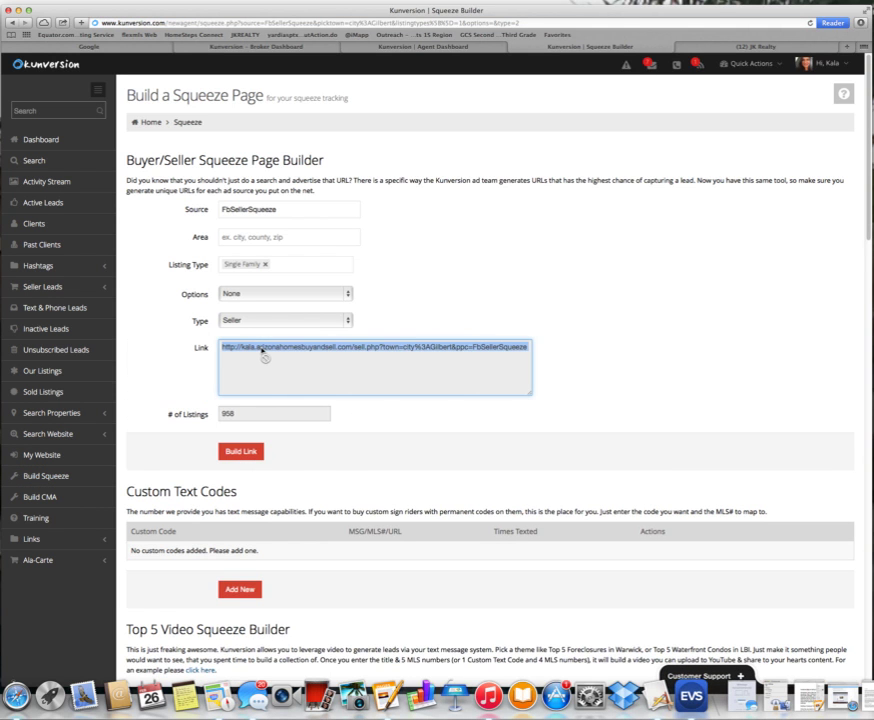
right_click(342, 345)
click(365, 387)
click(563, 385)
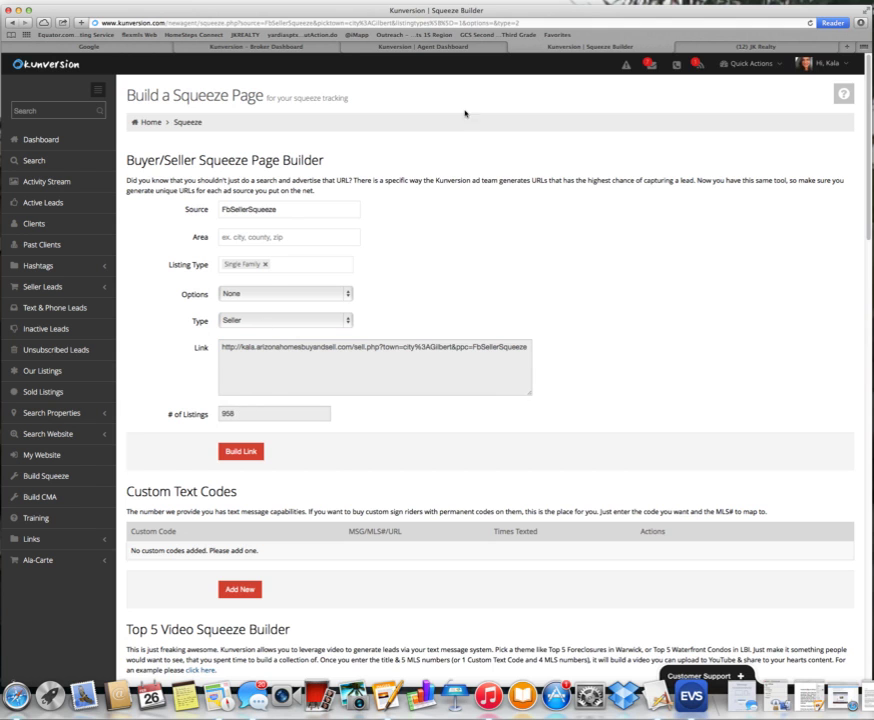
From the JK Realty page, go through Promote > Use Ads Manager and start a new ad
click(710, 51)
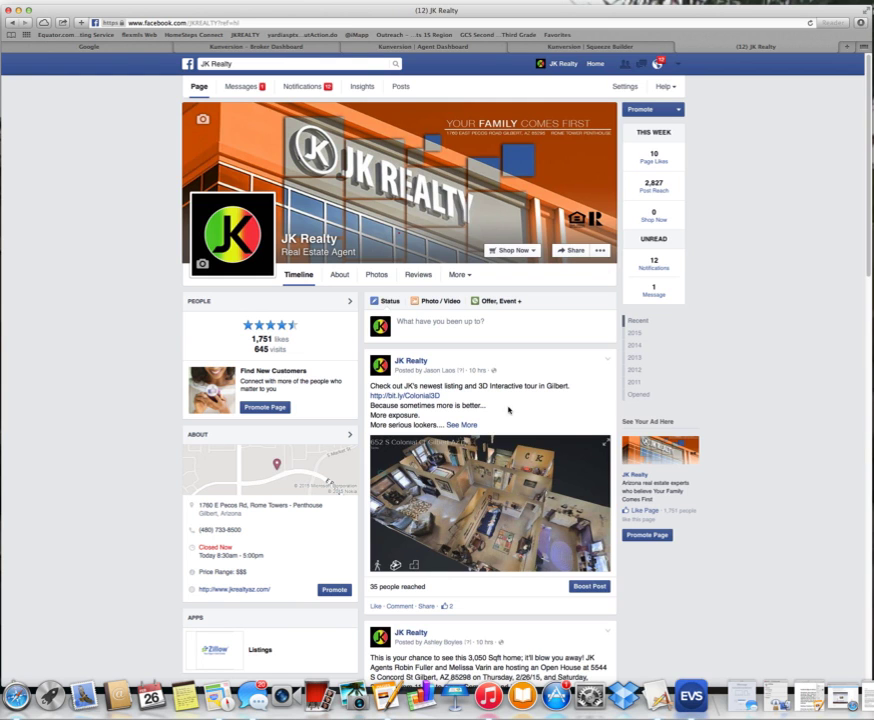
click(662, 110)
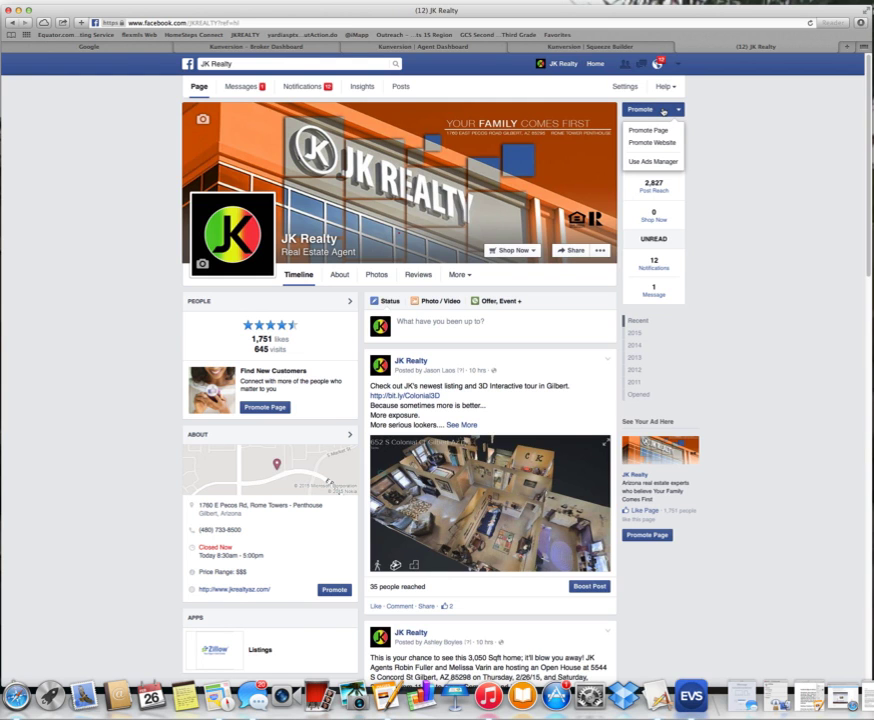
click(656, 162)
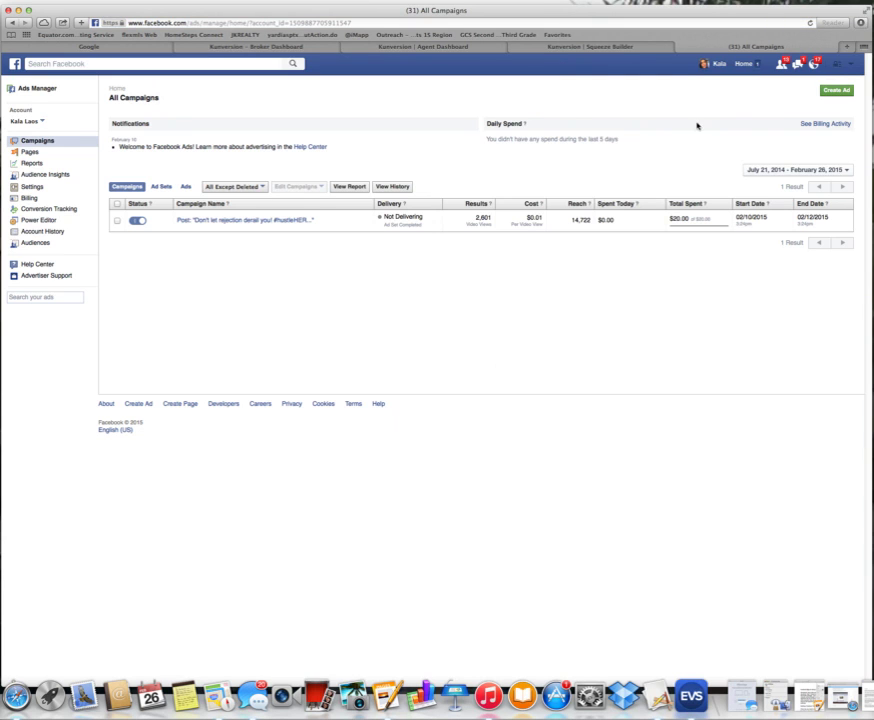
click(837, 91)
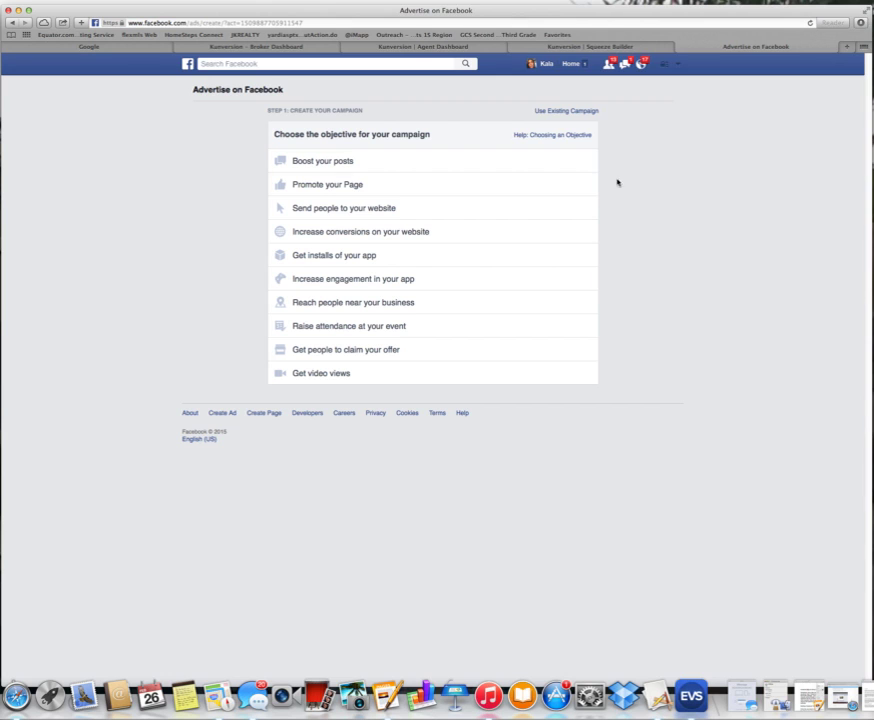
Choose the Send people to your website objective and paste the Gilbert squeeze link as its URL
click(325, 212)
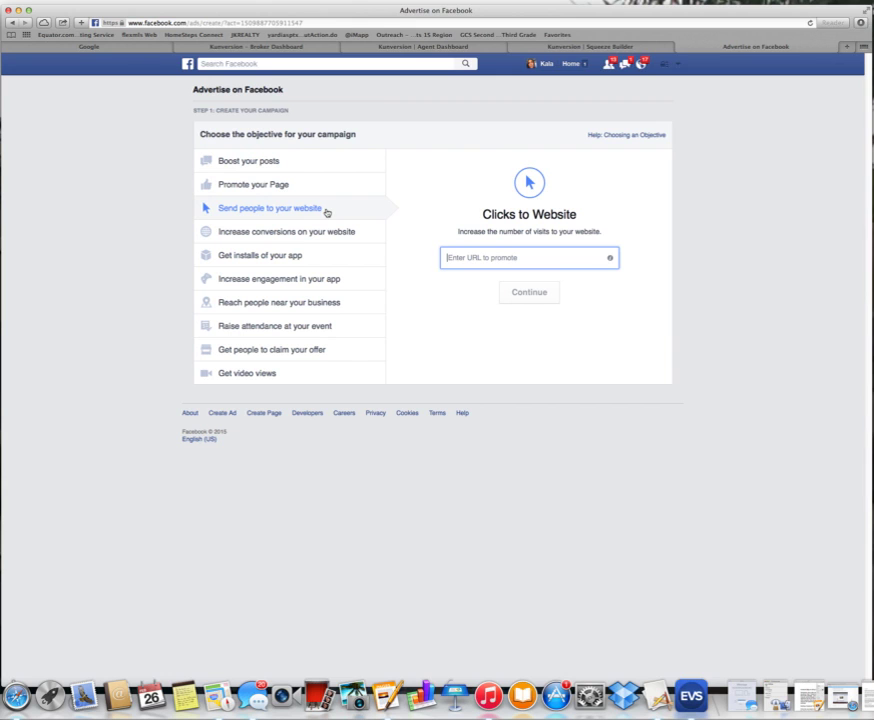
right_click(449, 258)
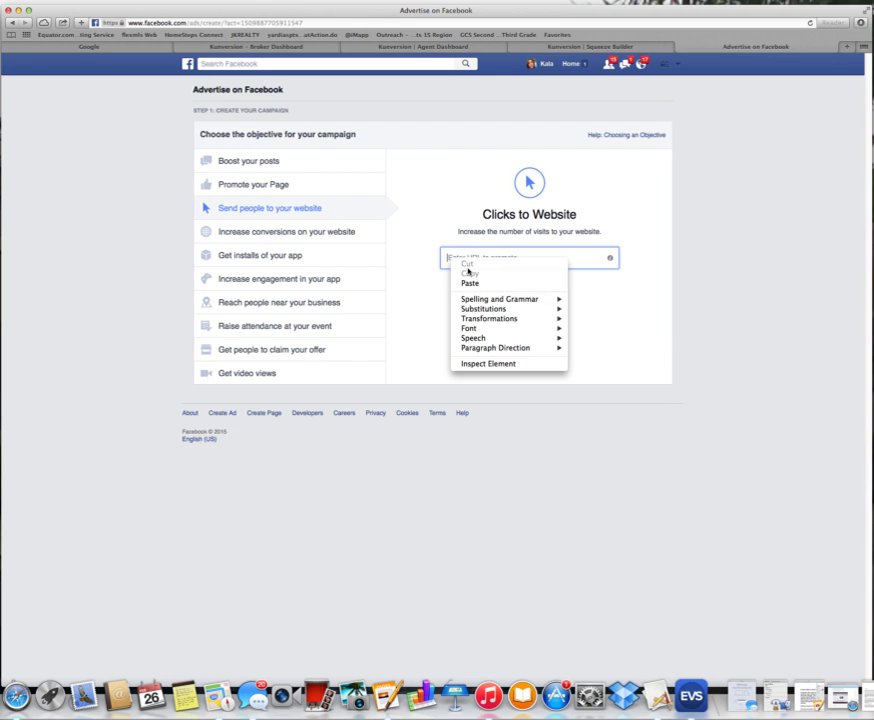
click(474, 284)
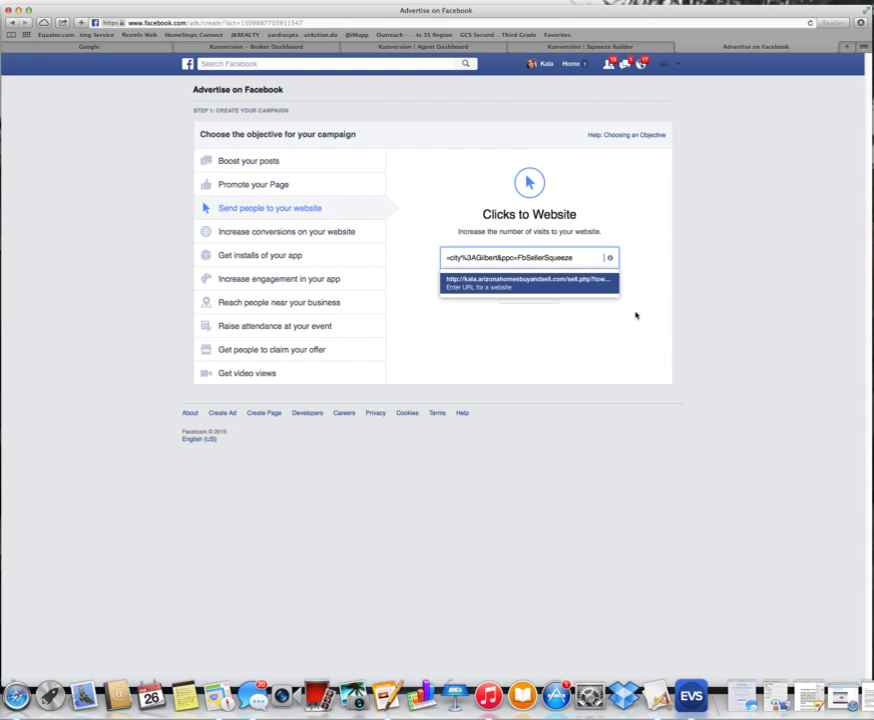
key(Return)
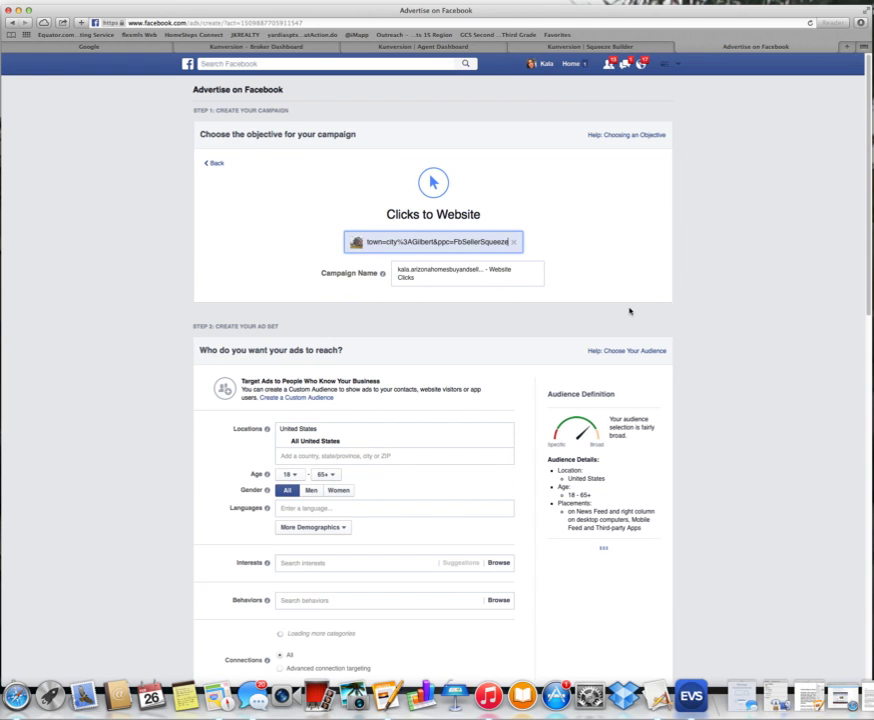
Rename the campaign to 'Gilbert Seller Squeeze'
click(402, 270)
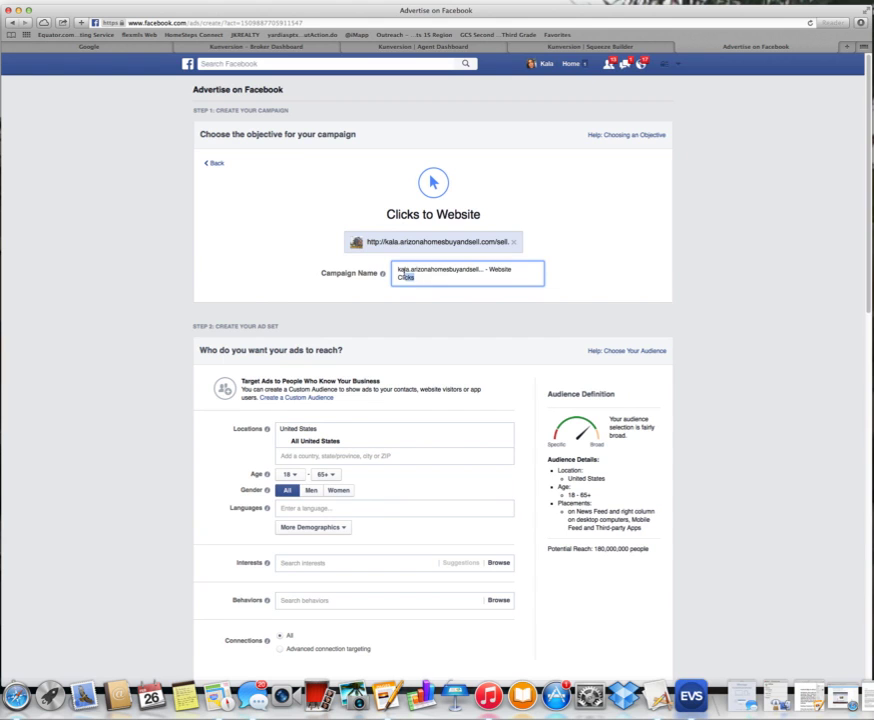
drag(404, 272, 387, 262)
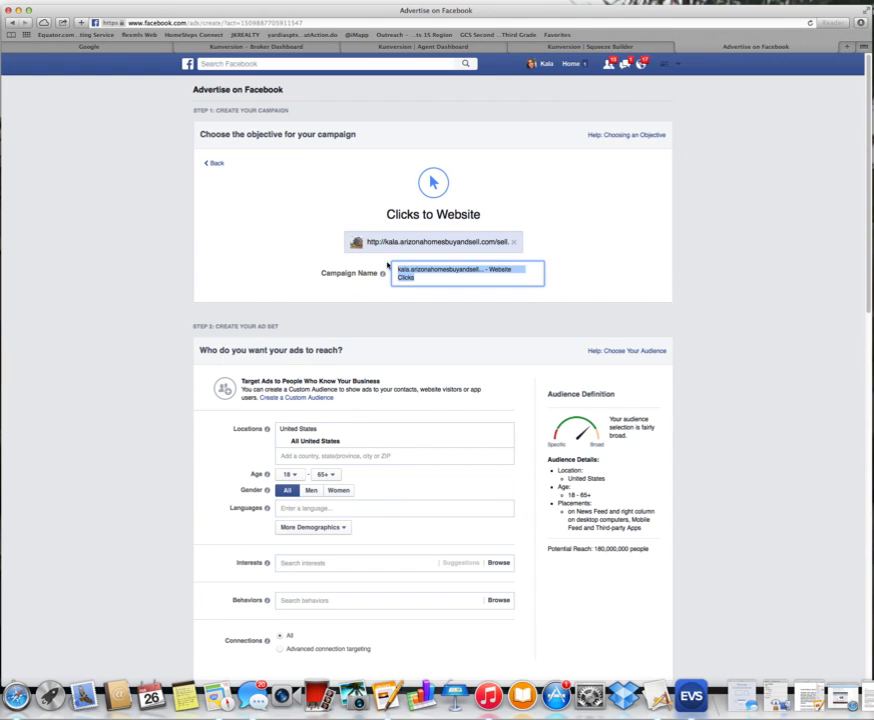
text(Gilbert Seller Squeeze)
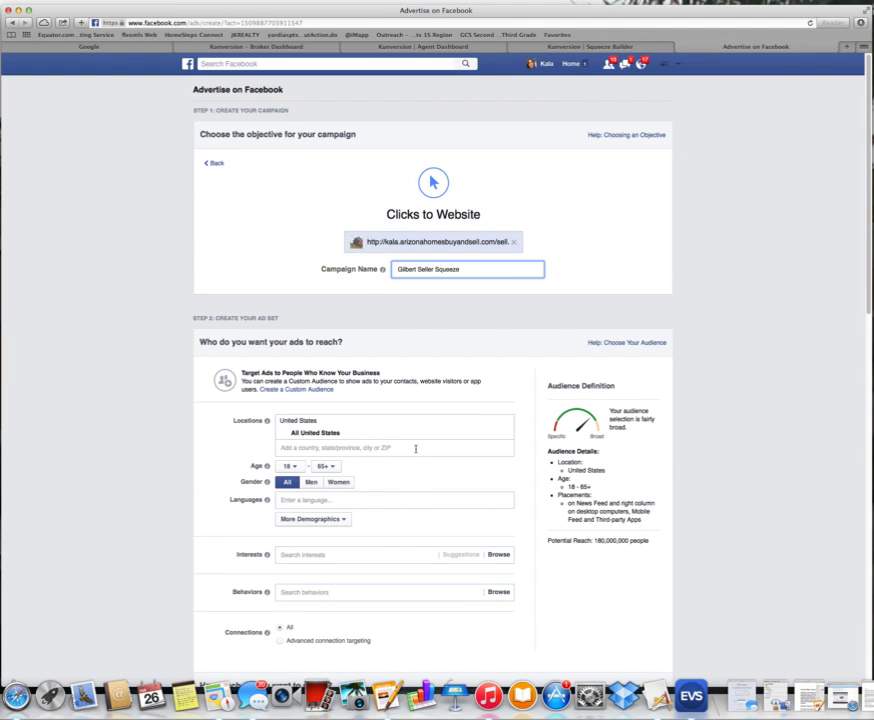
Target the location Gilbert, Arizona with no surrounding radius
click(299, 448)
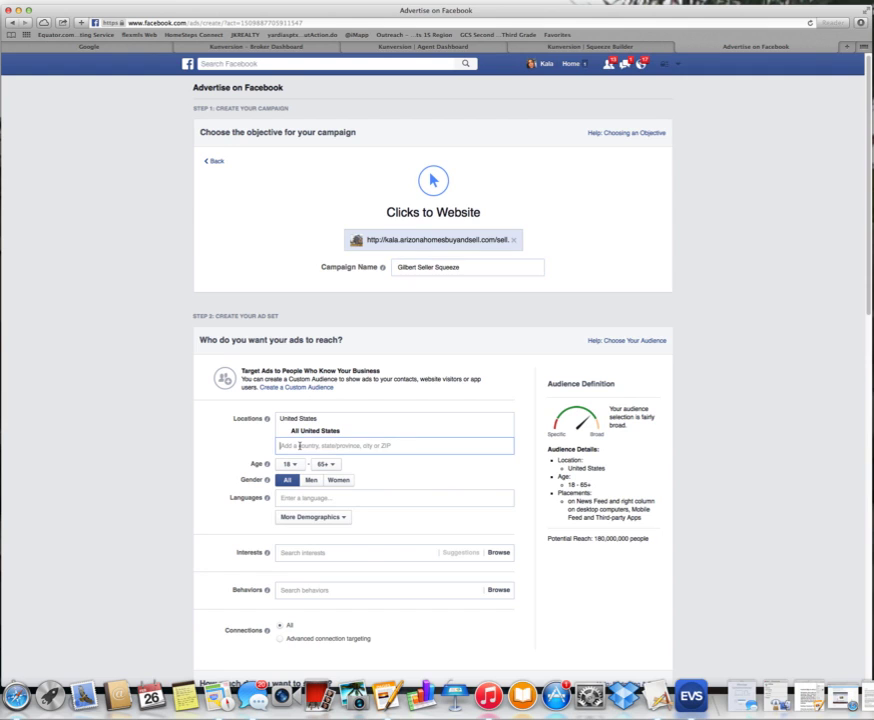
text(Gilbert,)
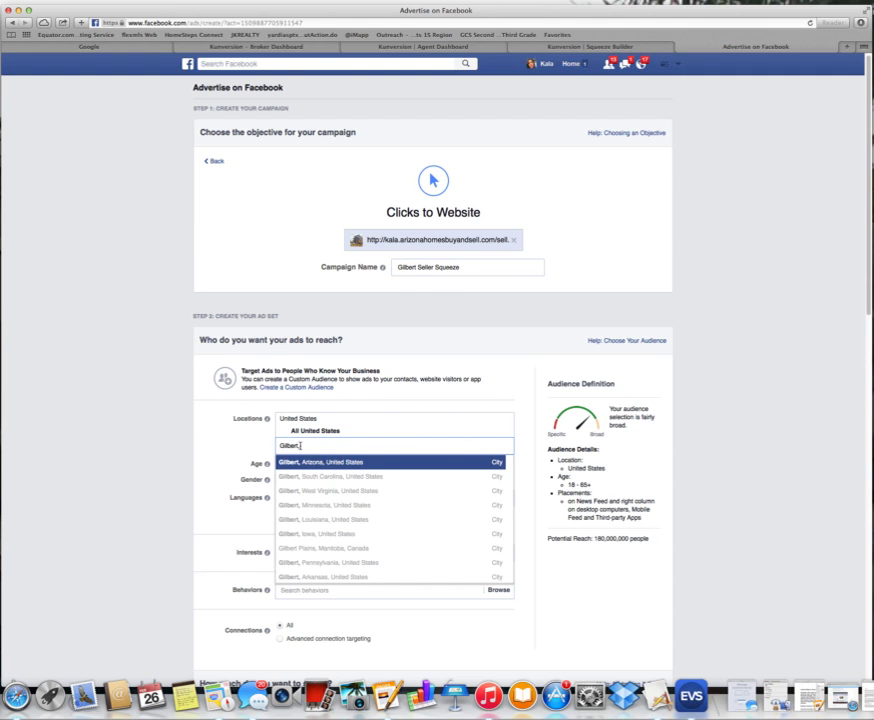
click(320, 462)
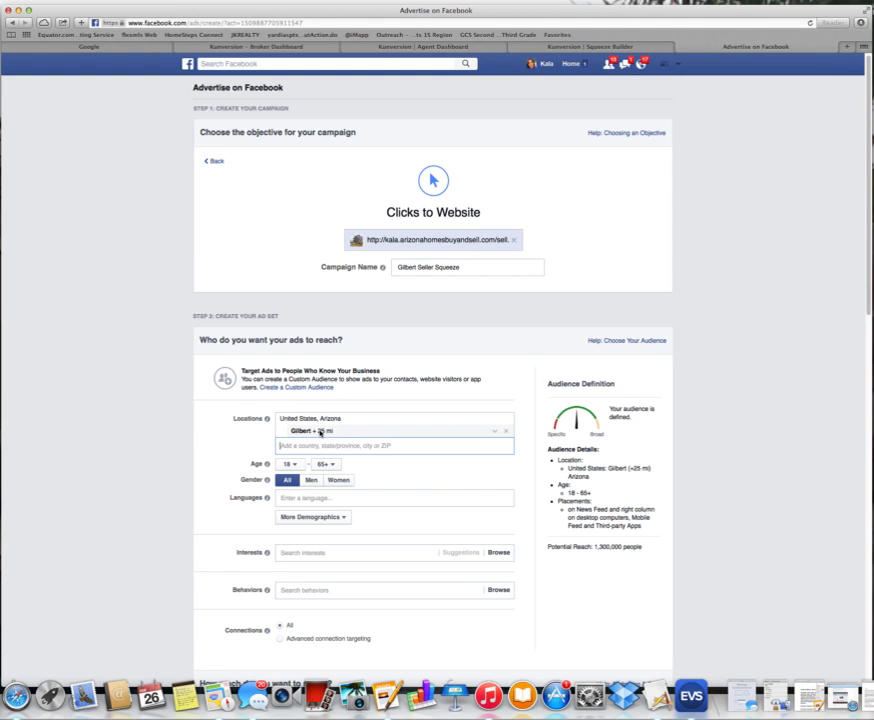
click(318, 432)
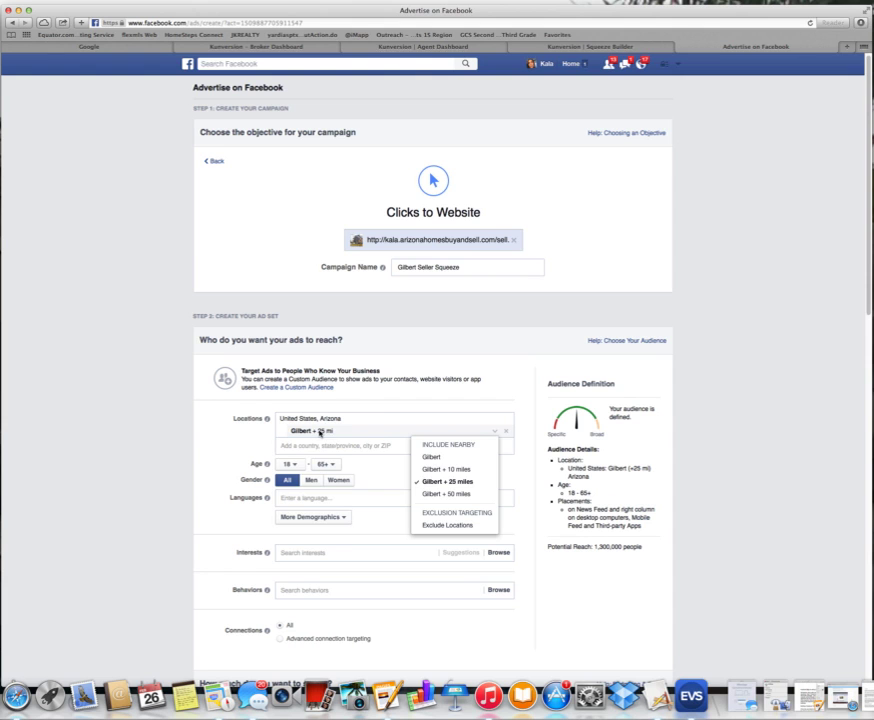
click(429, 458)
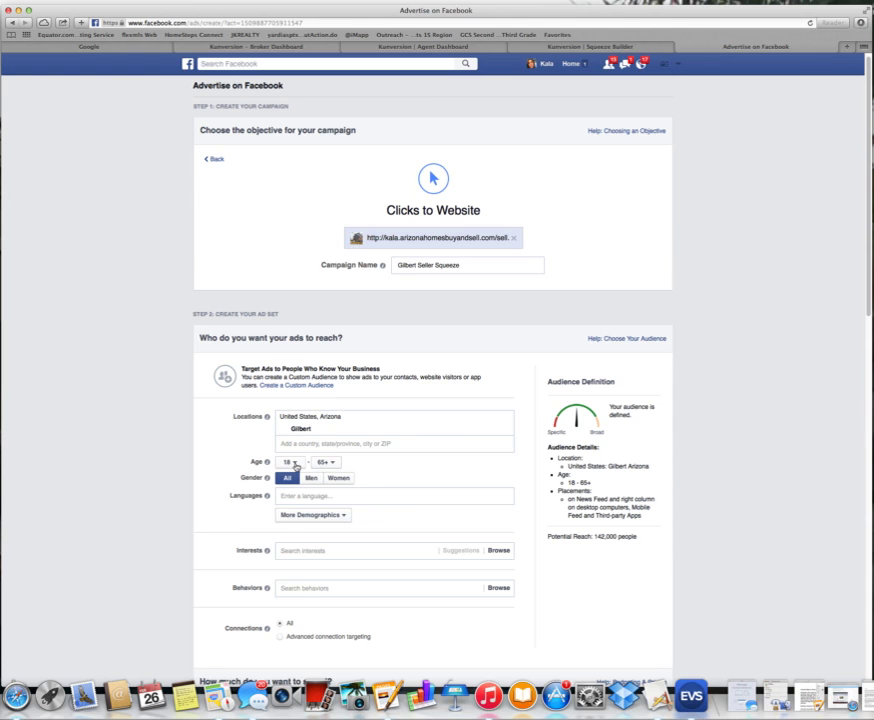
Set the minimum audience age to 30
click(292, 462)
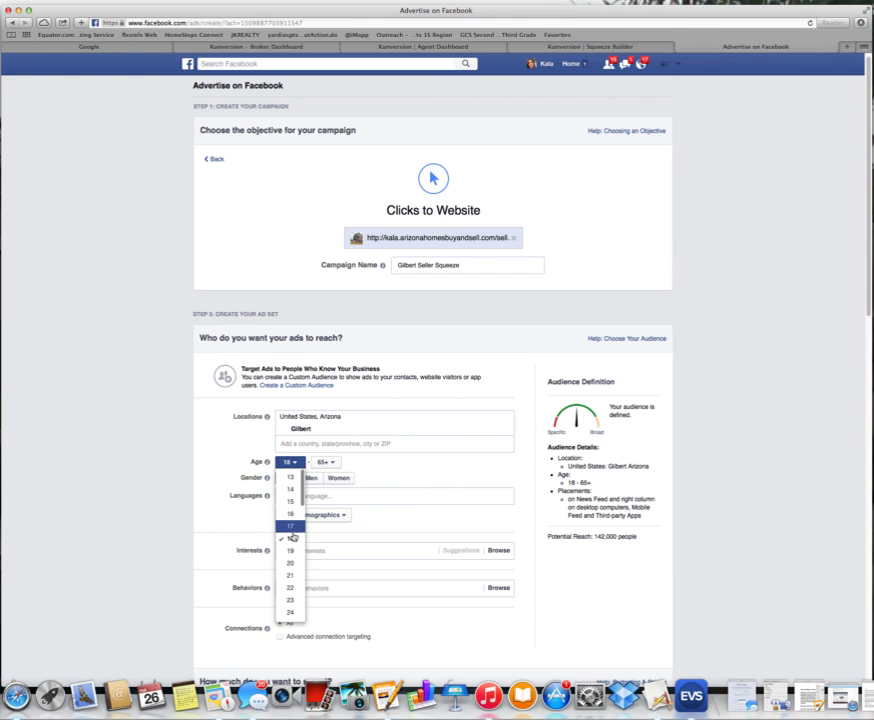
scroll(292, 574, down, 1)
scroll(293, 576, down, 1)
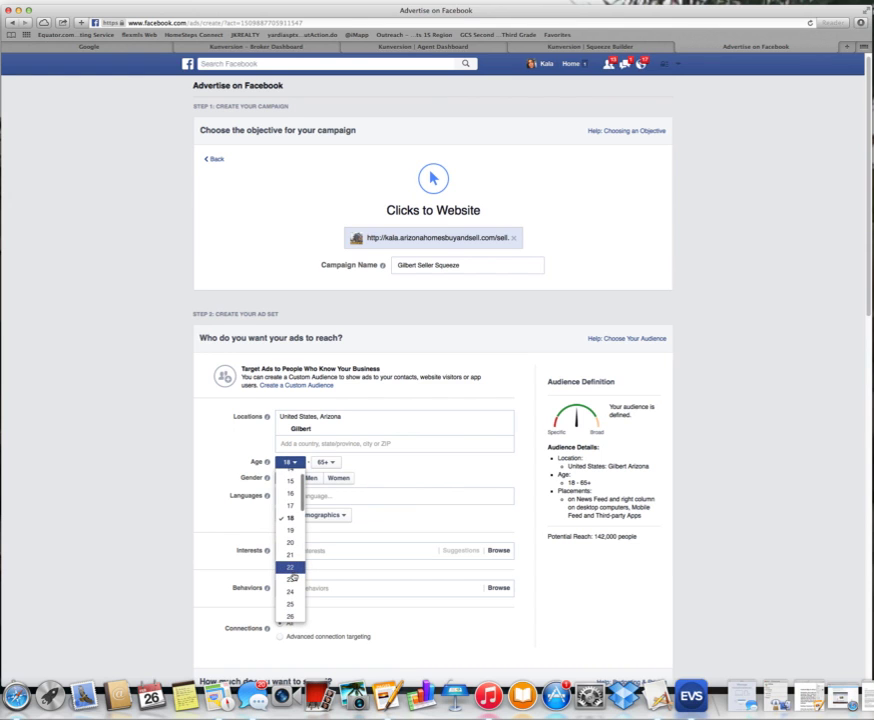
scroll(293, 576, down, 3)
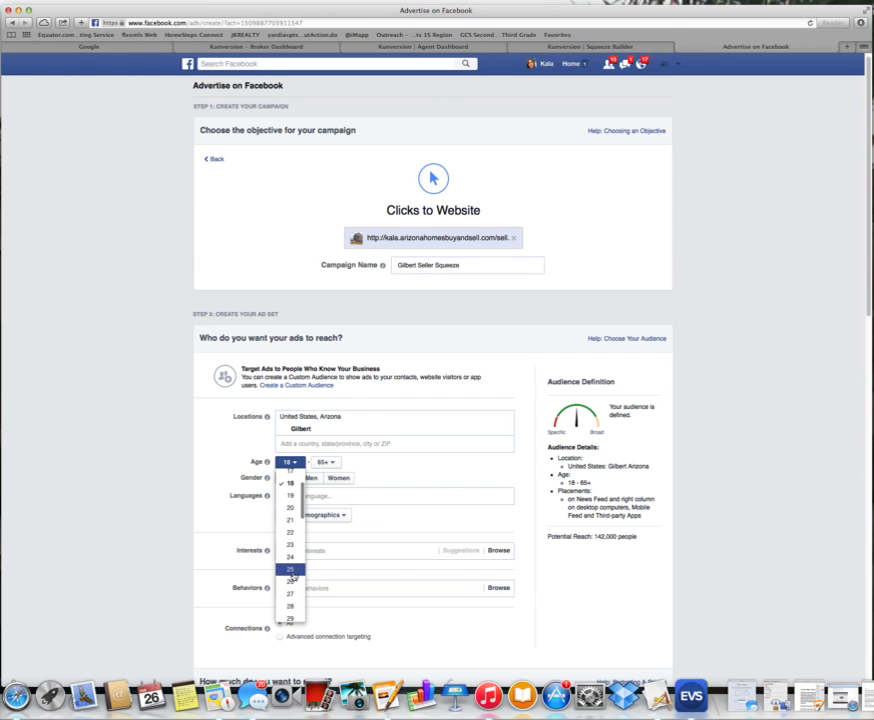
scroll(293, 599, down, 1)
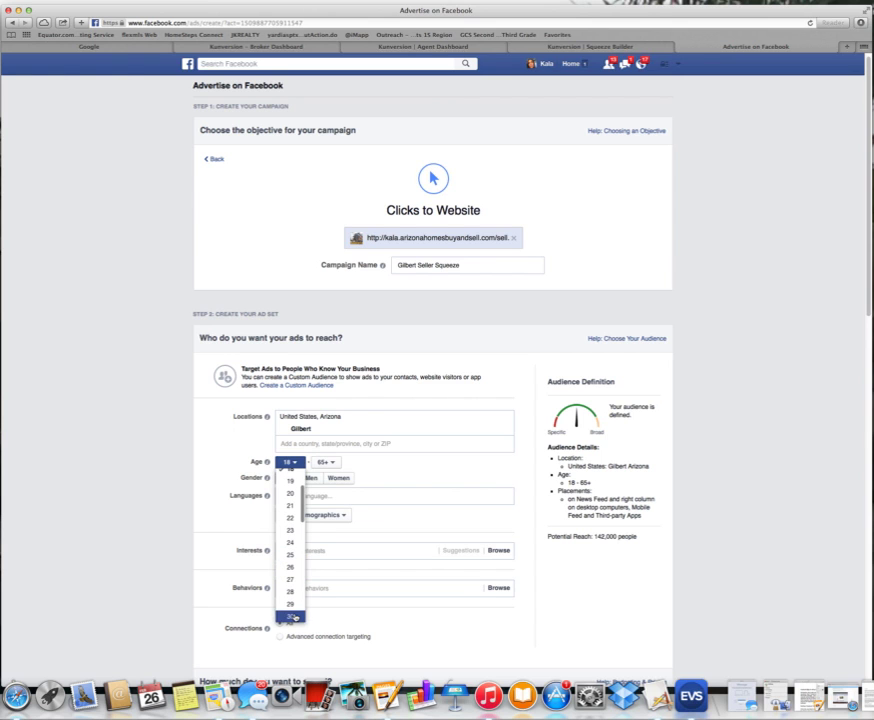
click(295, 617)
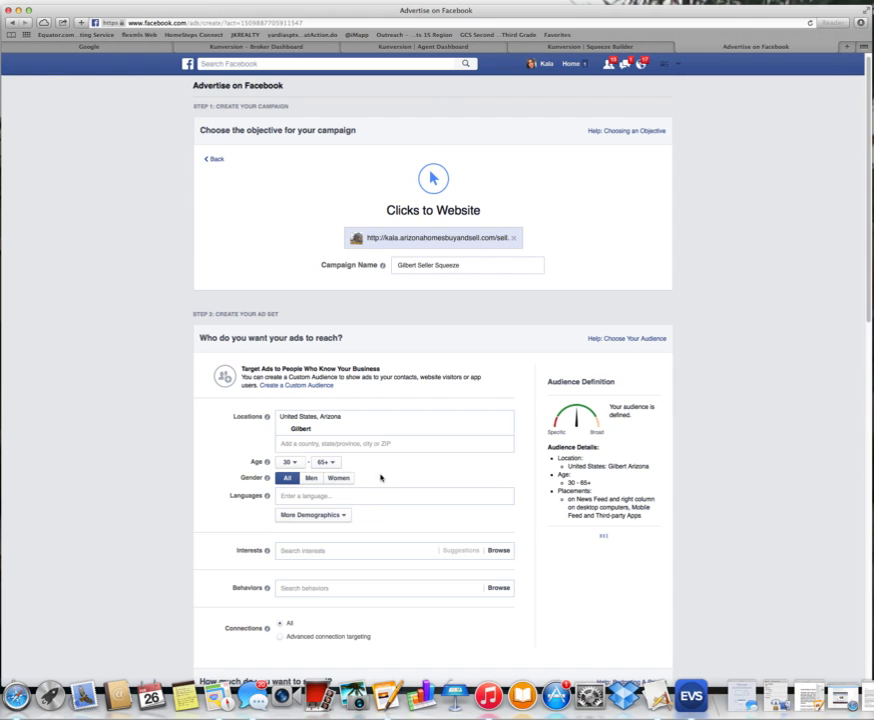
scroll(380, 495, down, 3)
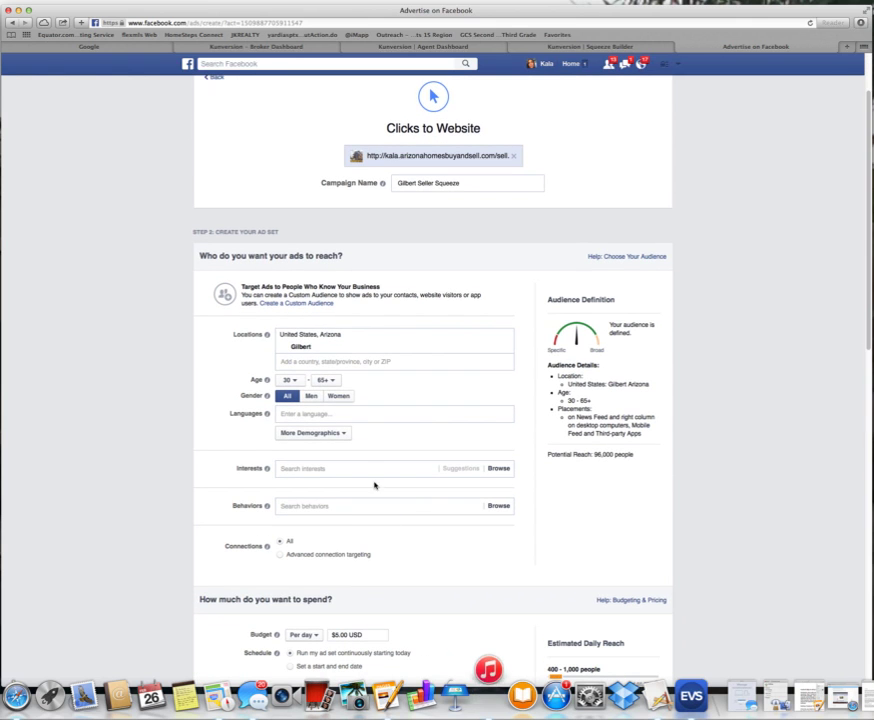
Add Financial > Income targeting and select four income brackets spanning $75,000 to $250,000
click(346, 435)
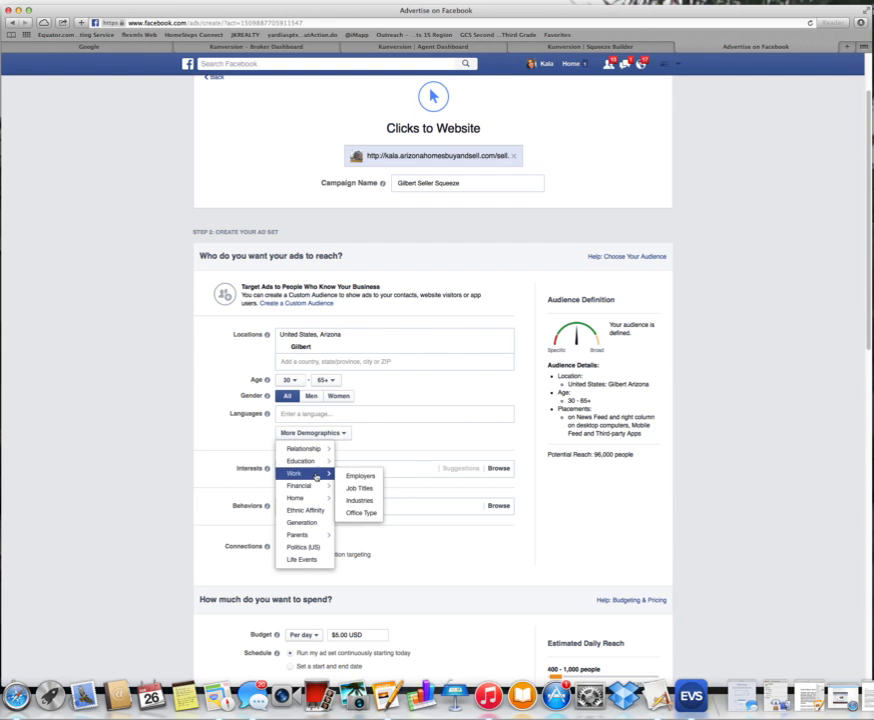
mouse_move(324, 488)
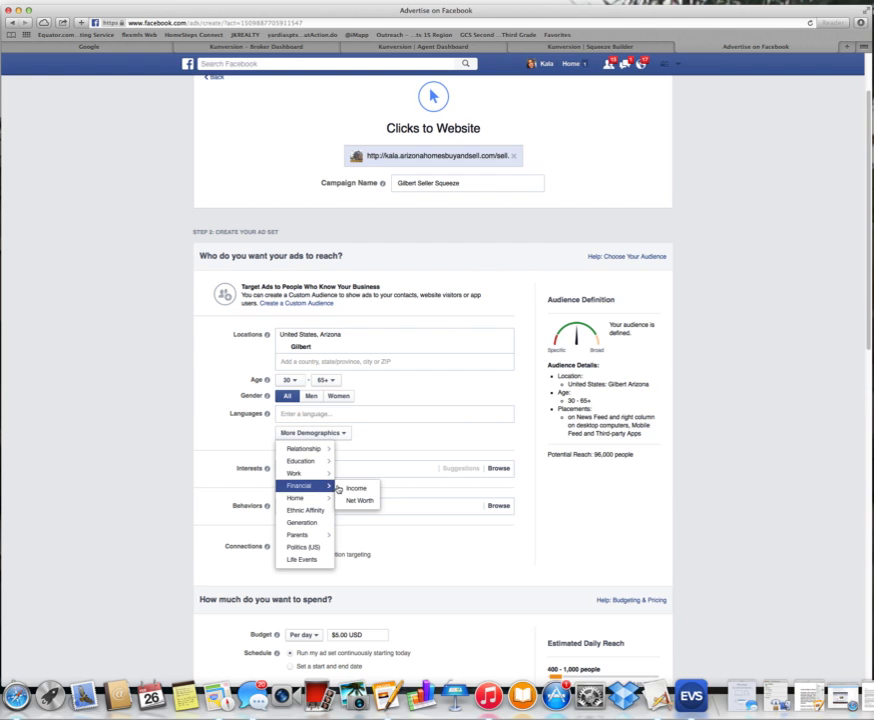
click(357, 489)
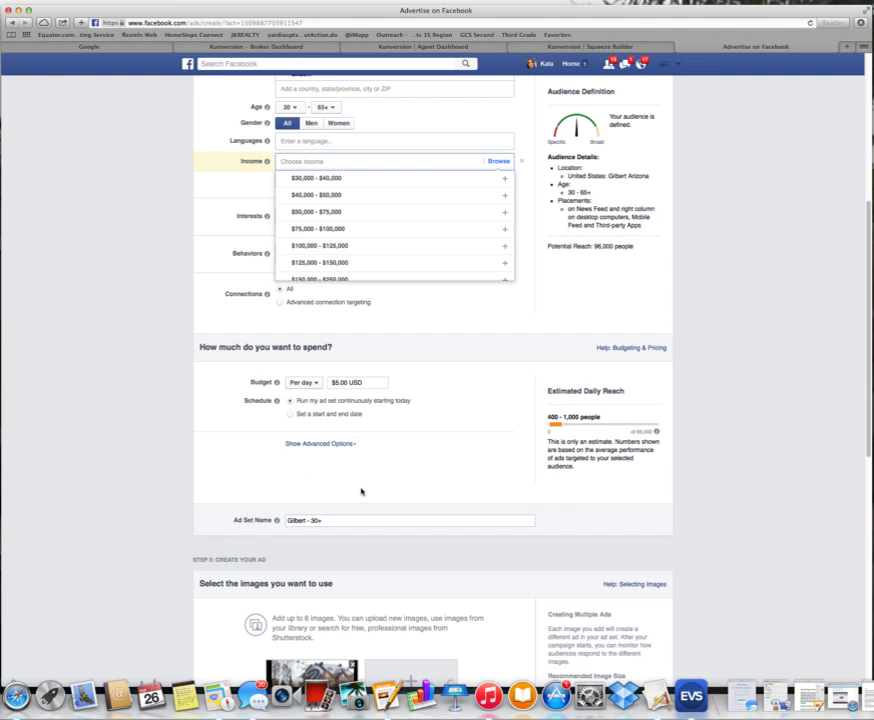
click(327, 215)
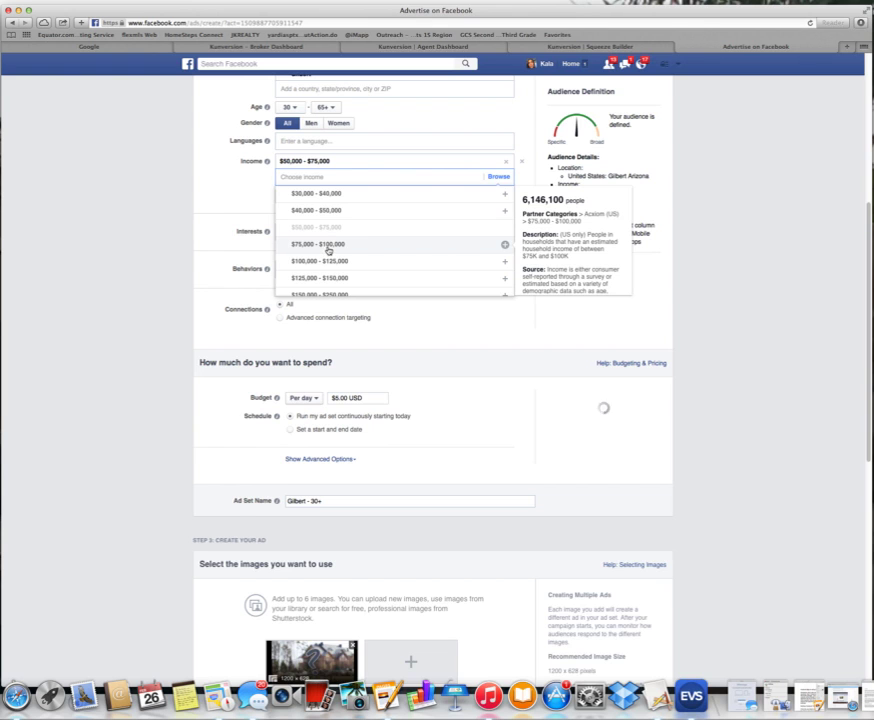
click(365, 246)
click(330, 278)
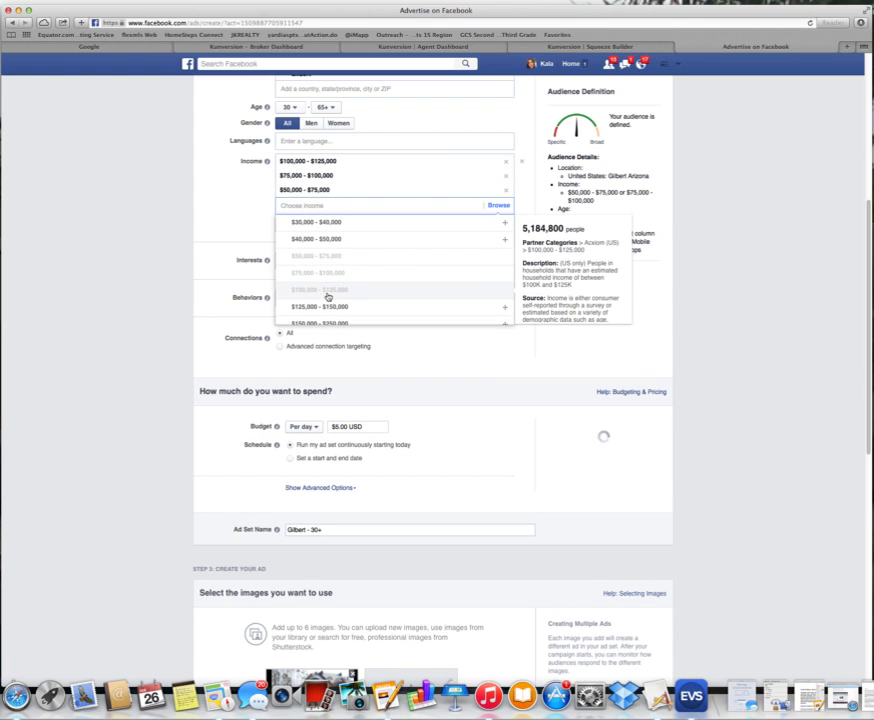
click(329, 306)
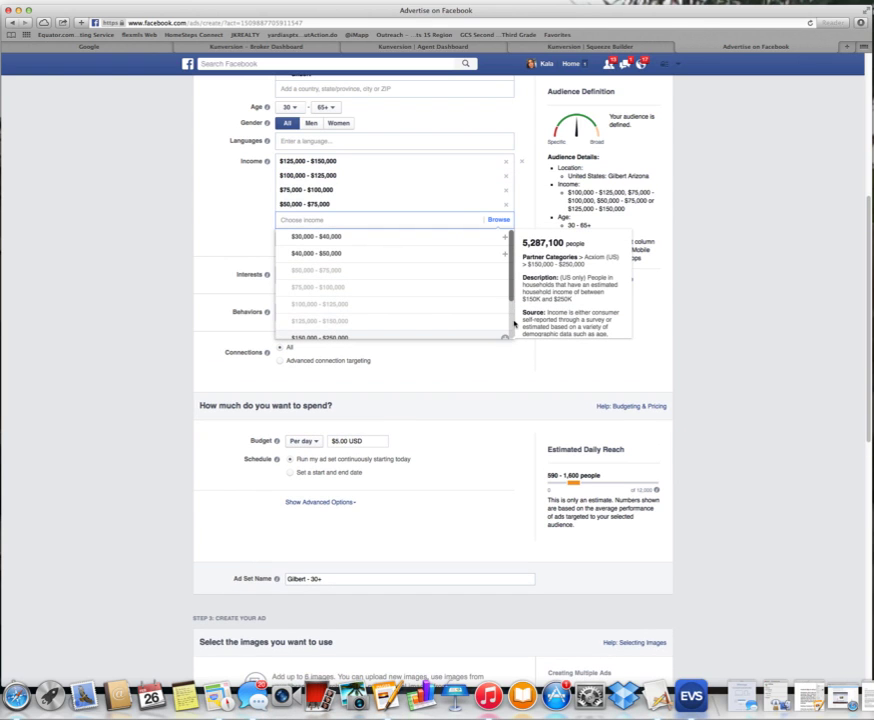
scroll(511, 313, down, 3)
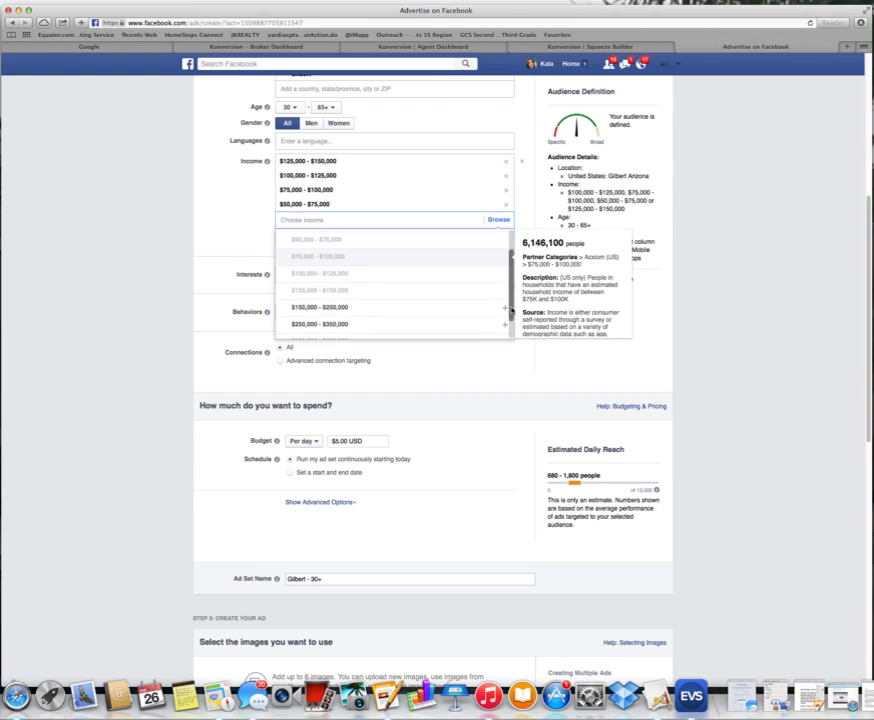
click(375, 289)
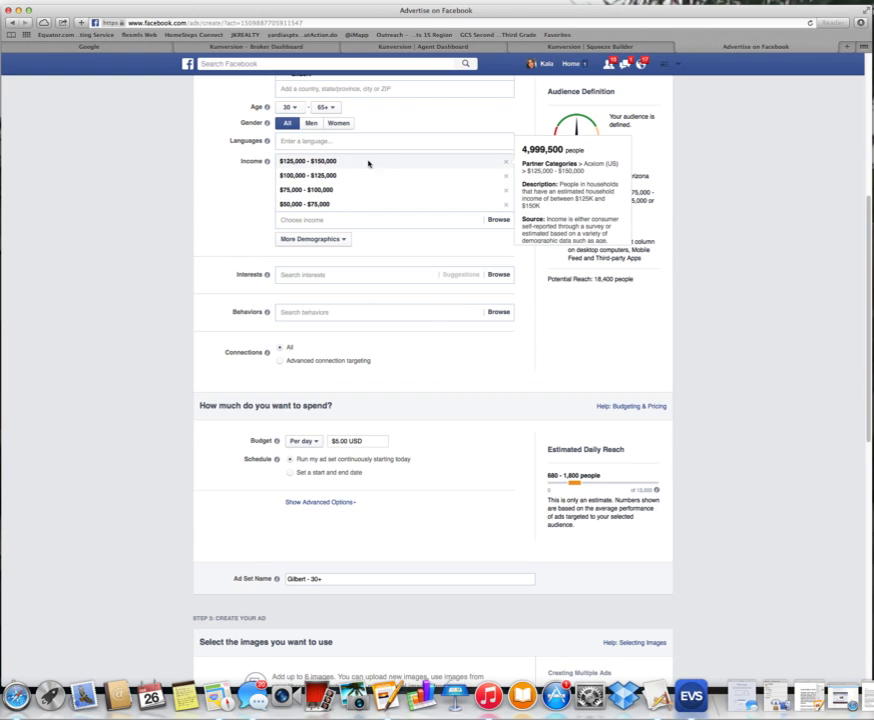
mouse_move(451, 186)
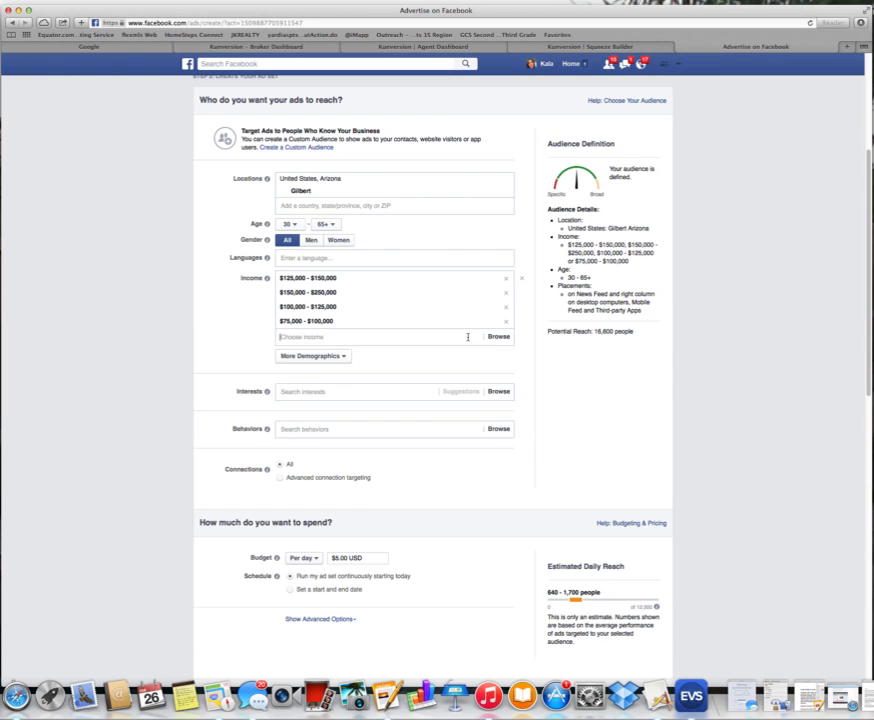
Add the $250,000 - $350,000 and $350,000 - $500,000 income ranges
click(500, 339)
drag(505, 388, 507, 425)
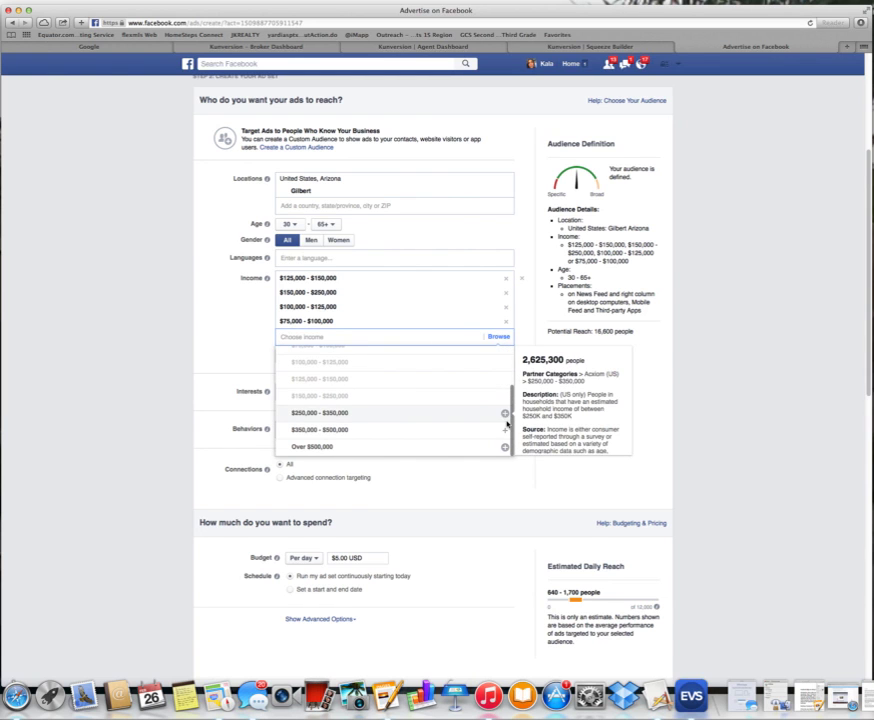
click(505, 414)
click(461, 350)
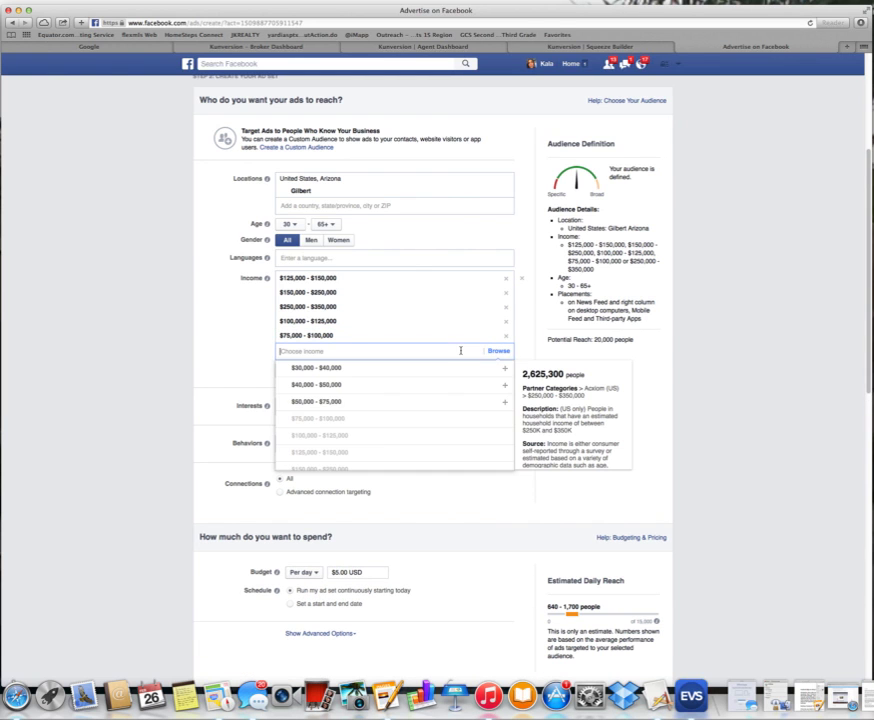
scroll(494, 416, down, 3)
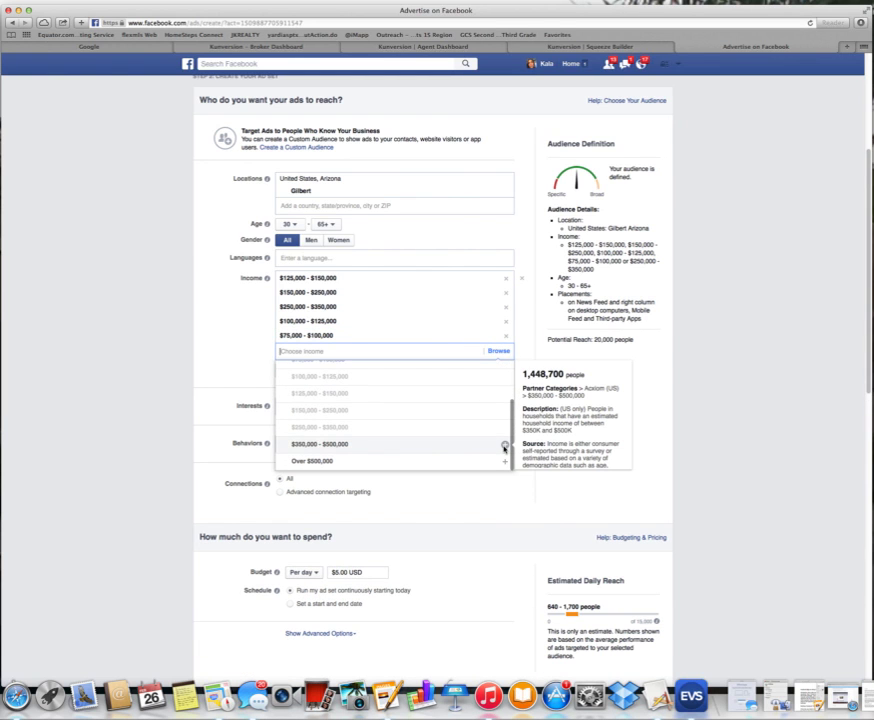
click(504, 447)
scroll(453, 346, down, 5)
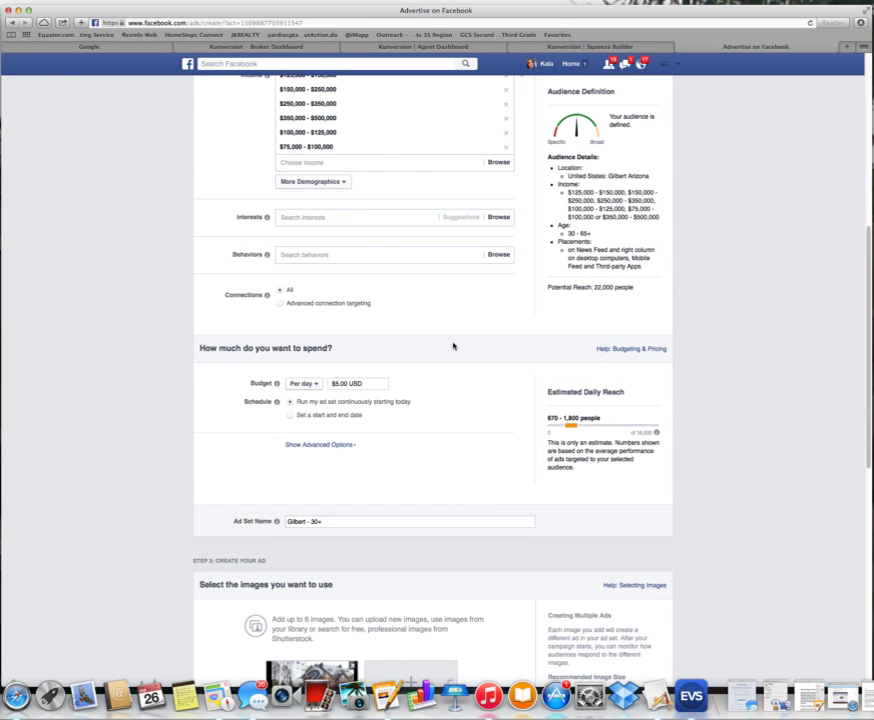
Add the Over $500,000 income range as well
click(466, 168)
scroll(480, 245, down, 1)
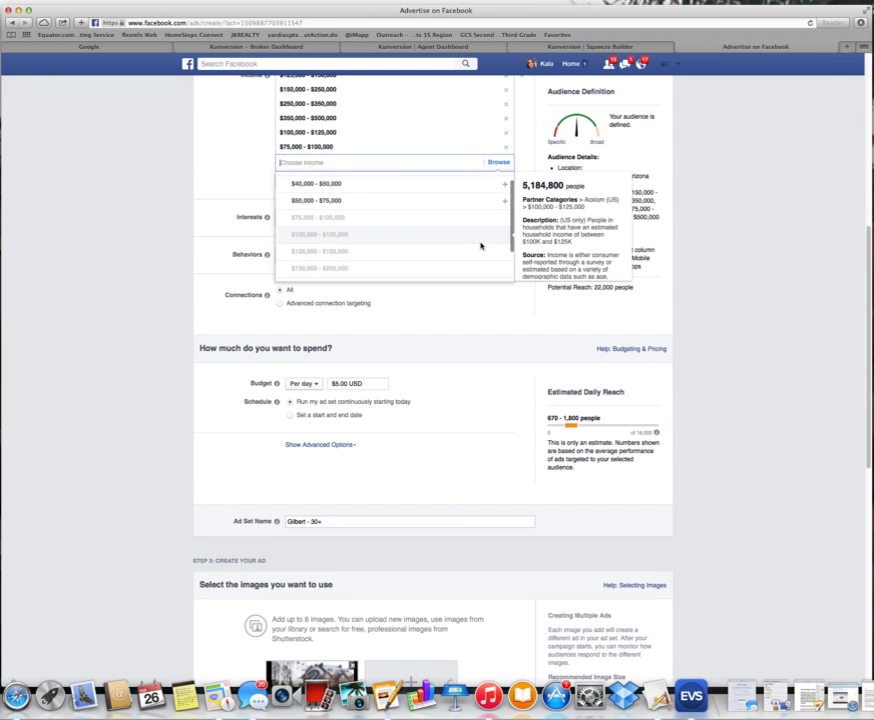
scroll(499, 263, down, 4)
click(503, 272)
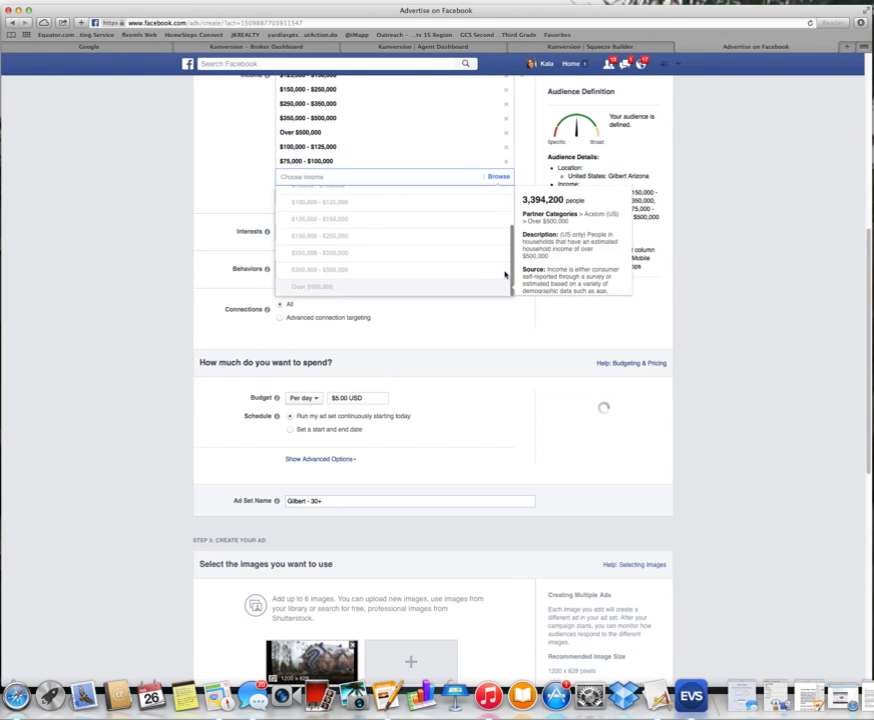
scroll(238, 174, up, 3)
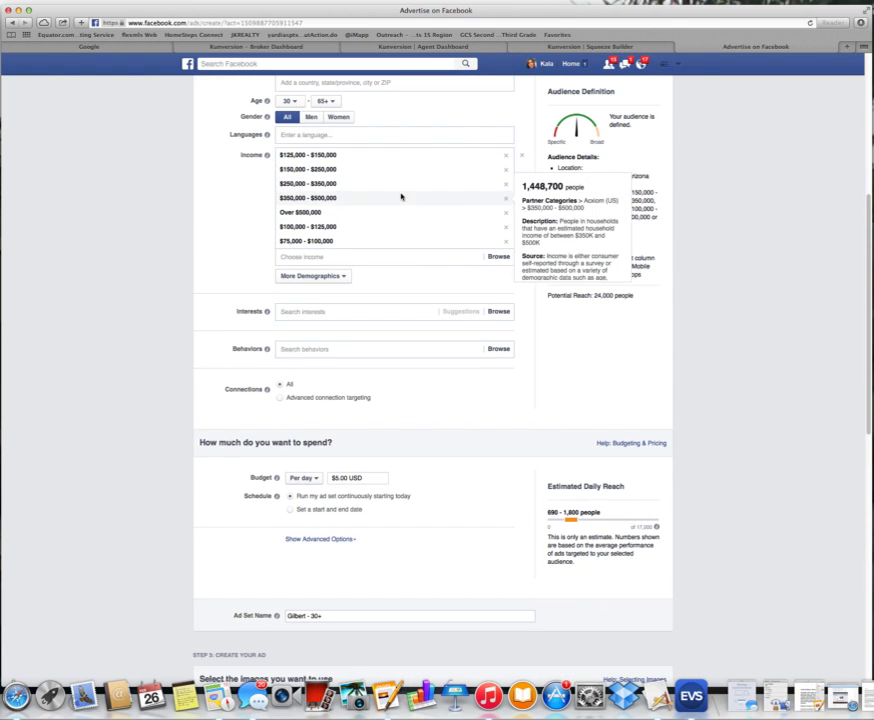
click(468, 256)
scroll(500, 340, down, 2)
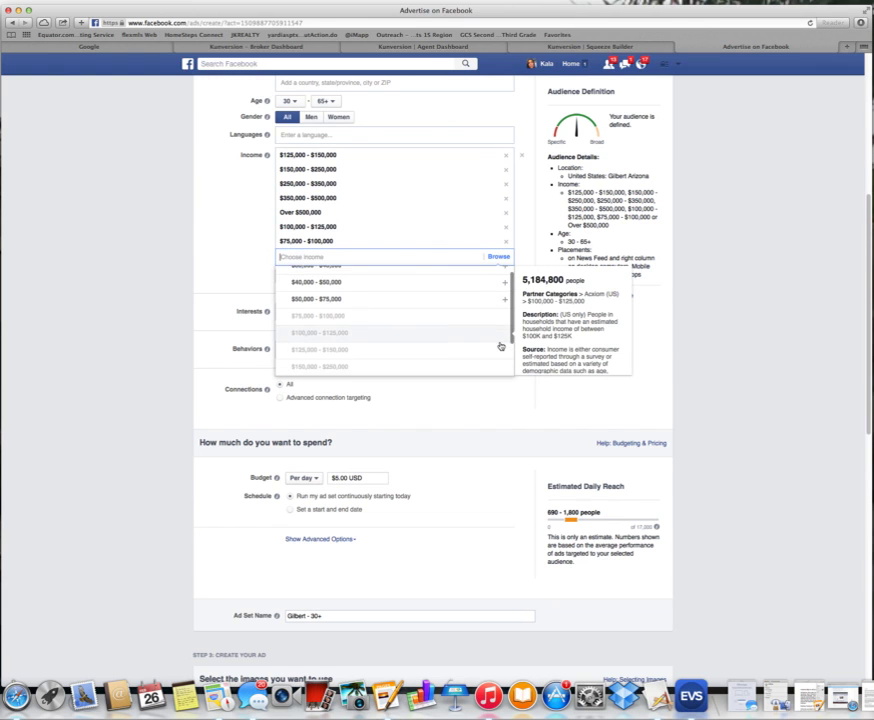
scroll(501, 345, down, 4)
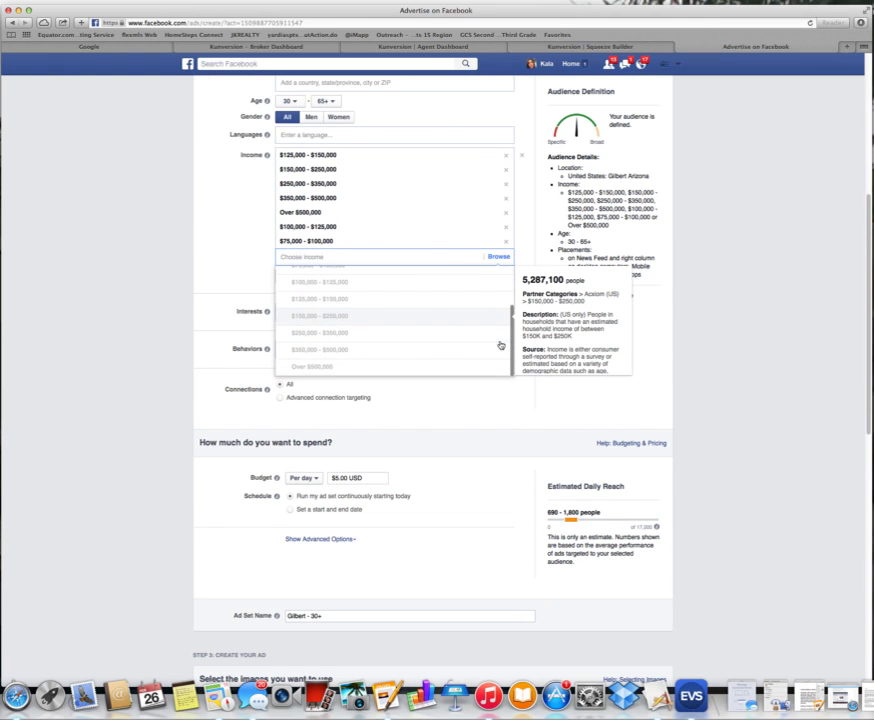
click(237, 253)
Add Home > Home Ownership targeting set to Homeowners
click(340, 277)
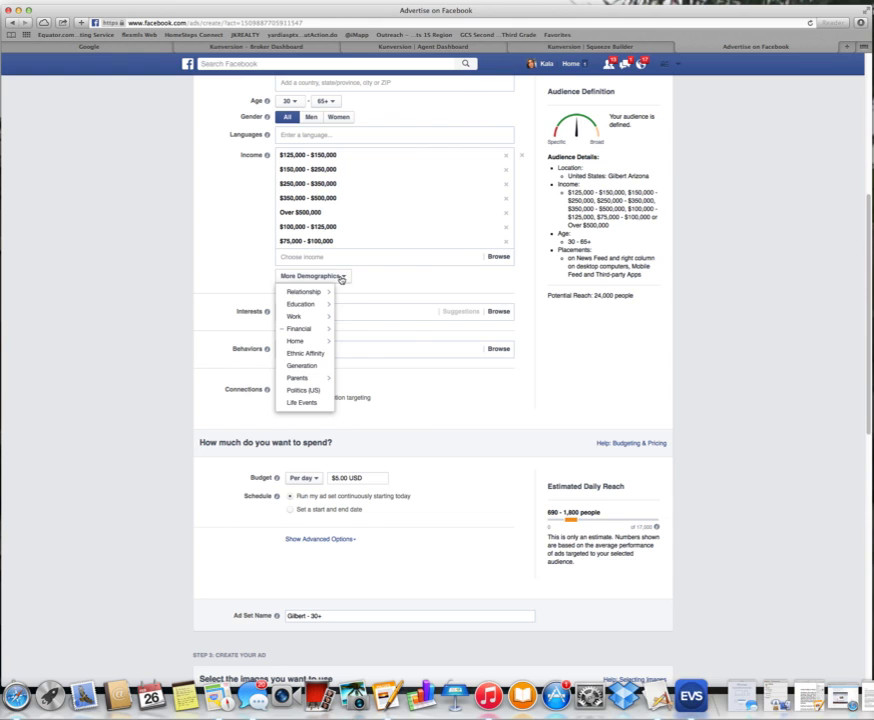
mouse_move(320, 342)
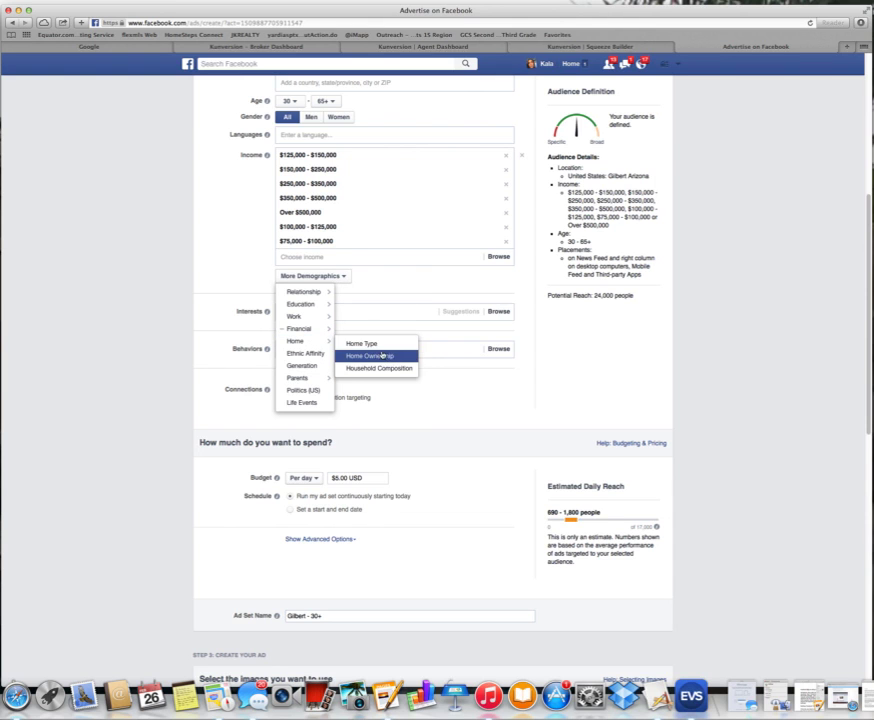
click(404, 357)
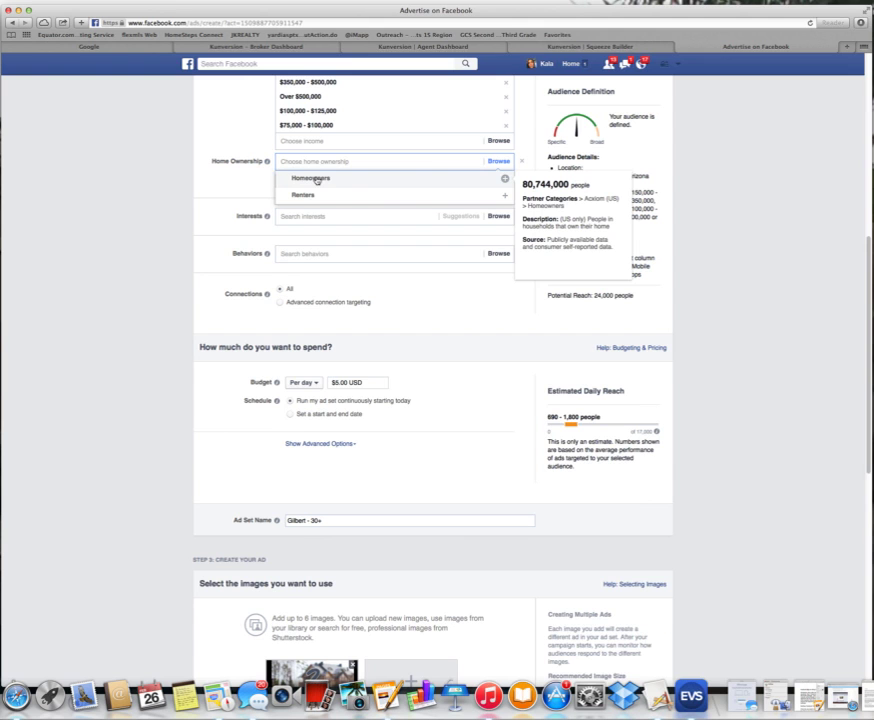
click(316, 180)
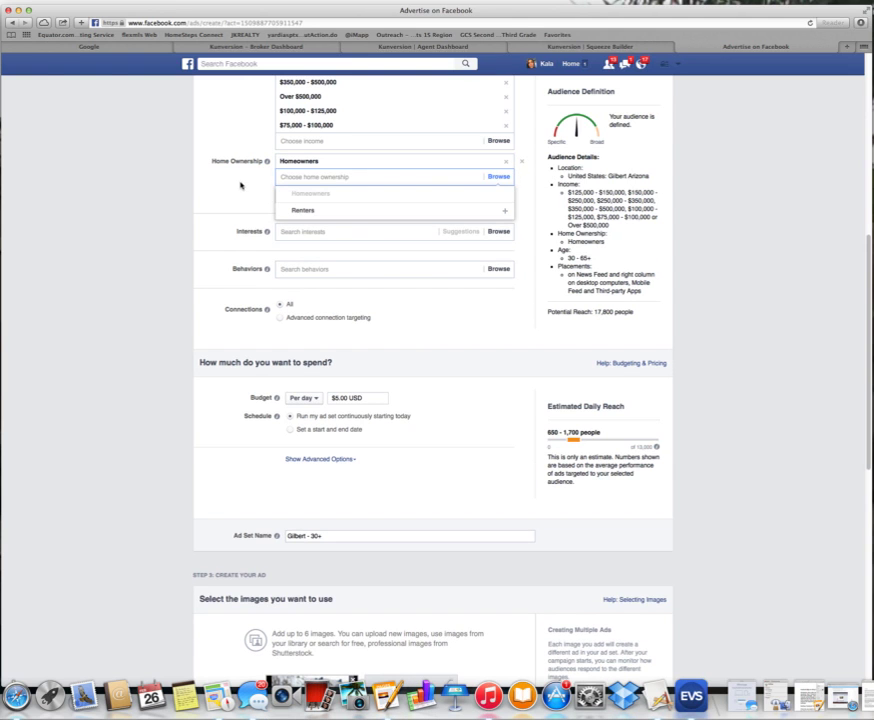
click(248, 190)
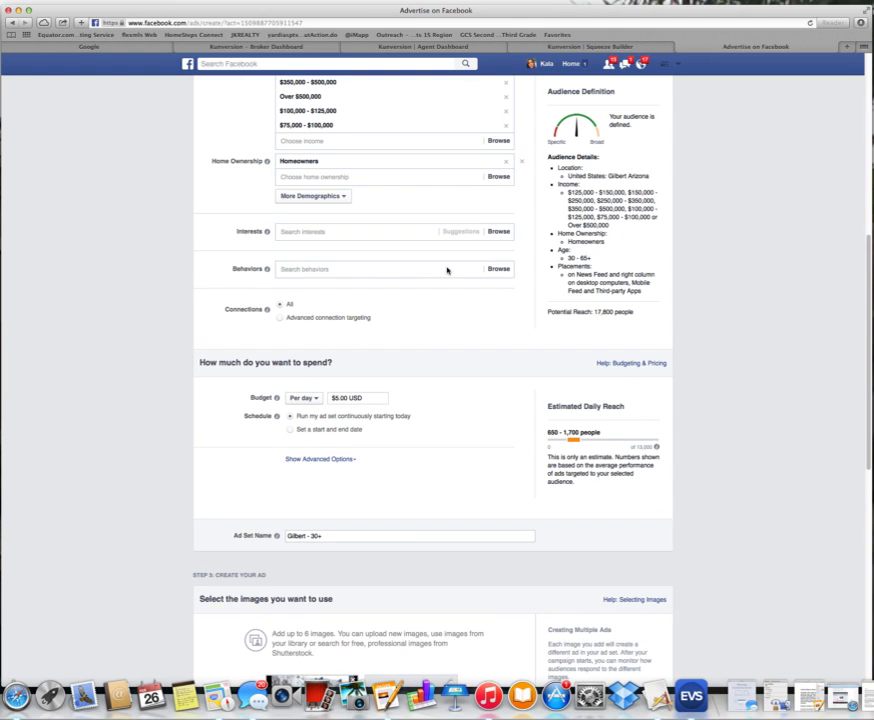
scroll(447, 268, up, 3)
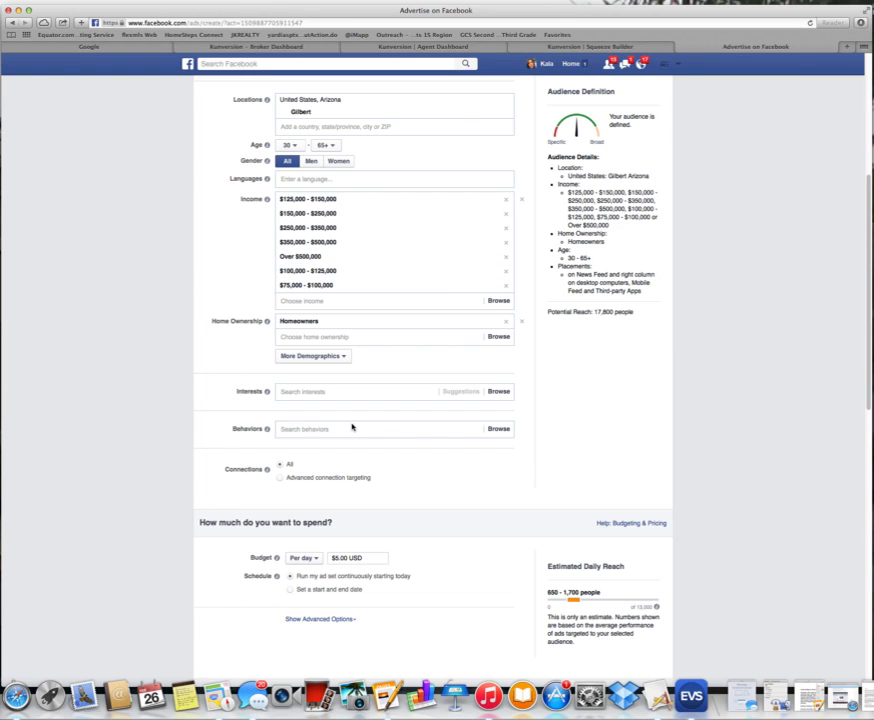
double_click(240, 428)
click(309, 429)
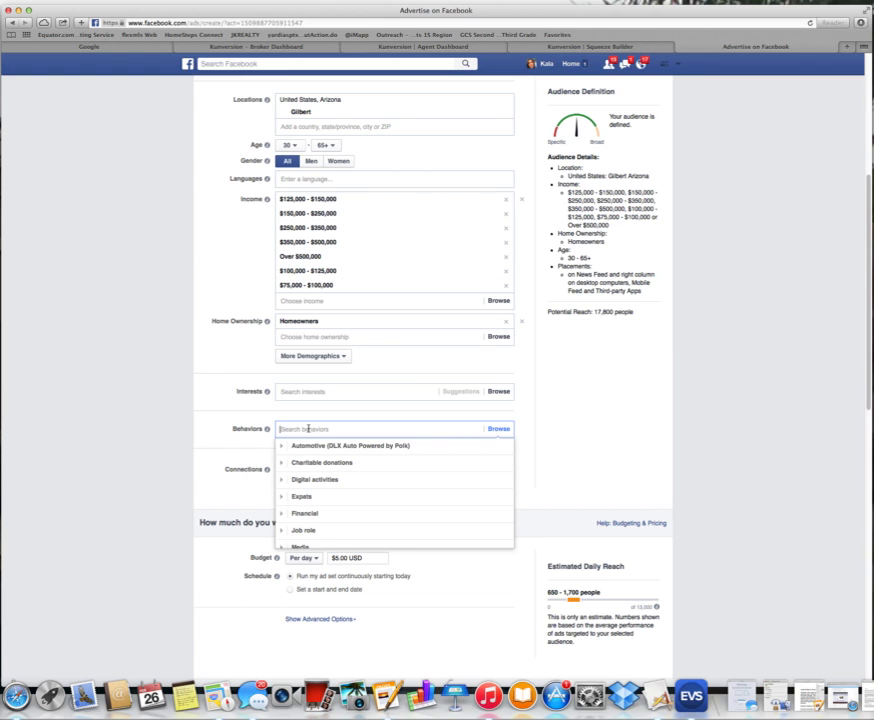
text(m)
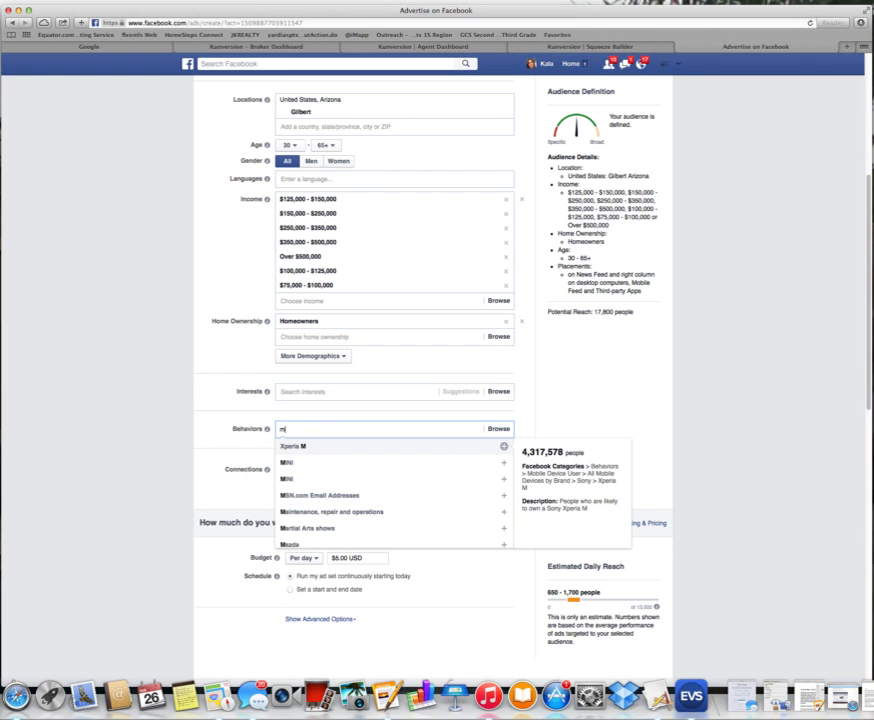
key(BackSpace)
text(likel)
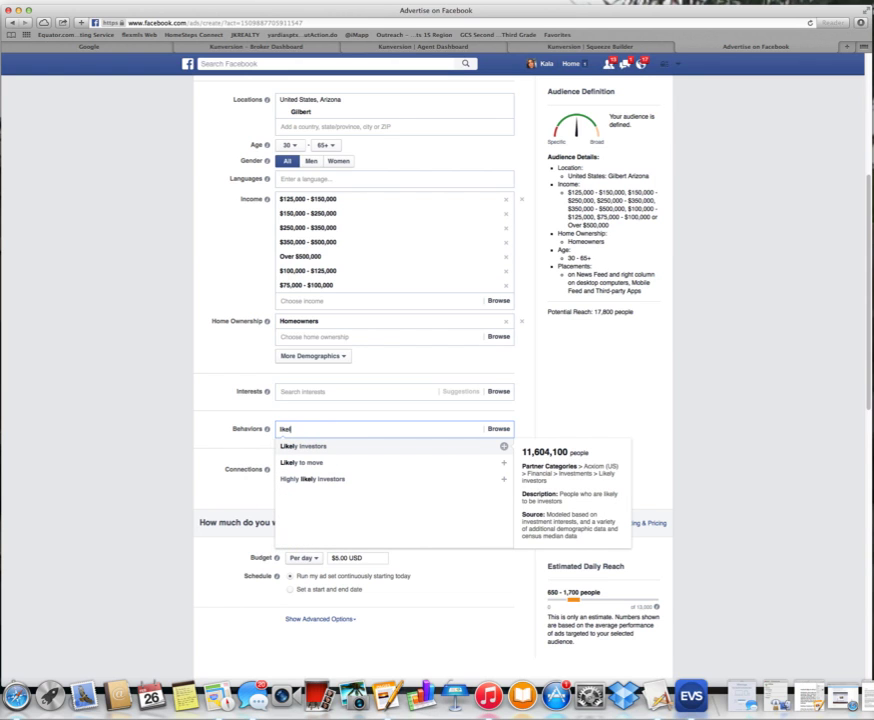
click(310, 463)
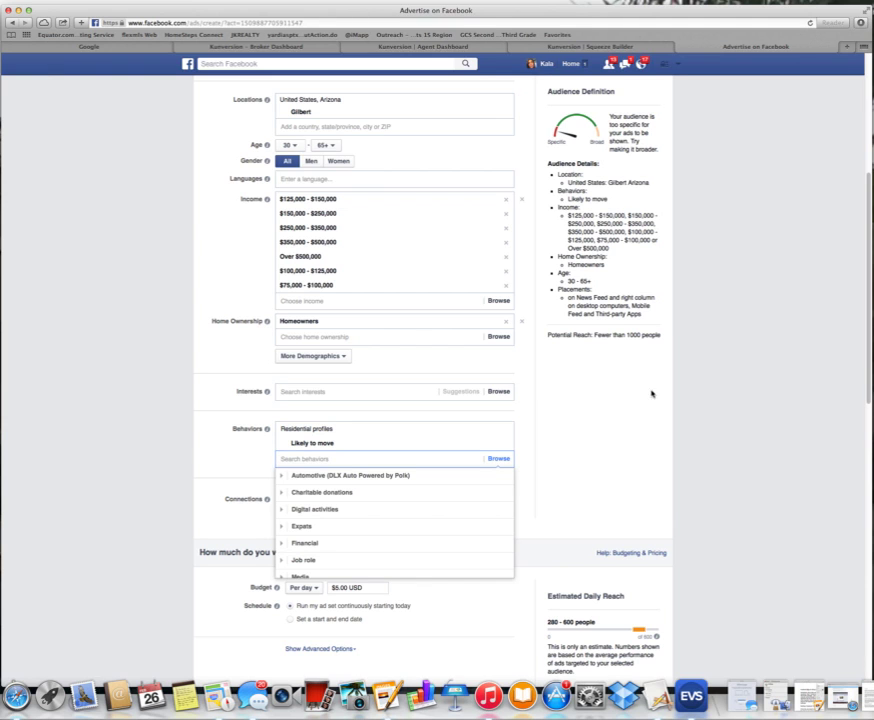
drag(630, 335, 660, 336)
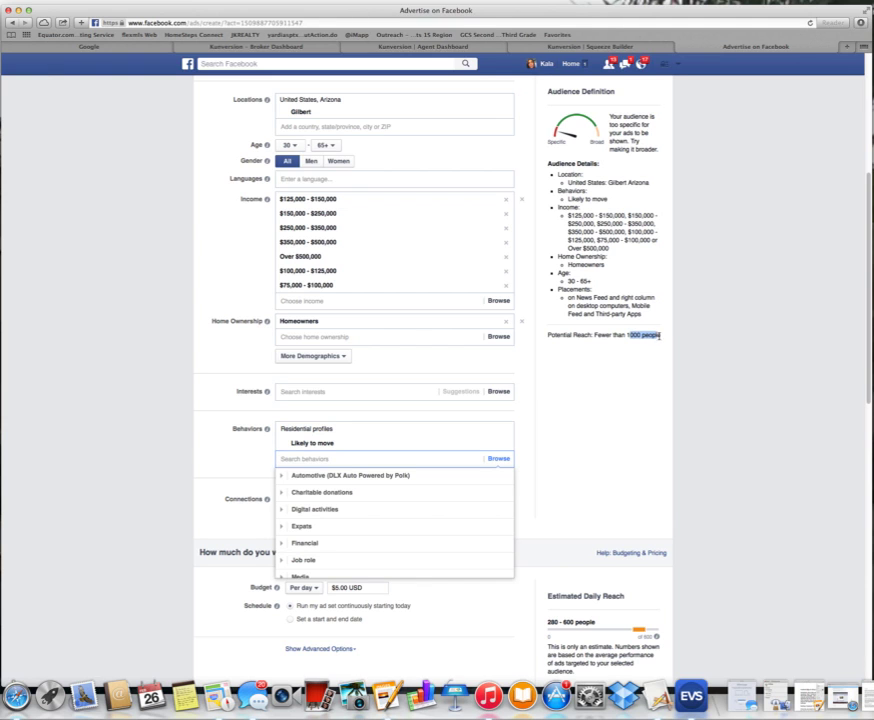
click(628, 396)
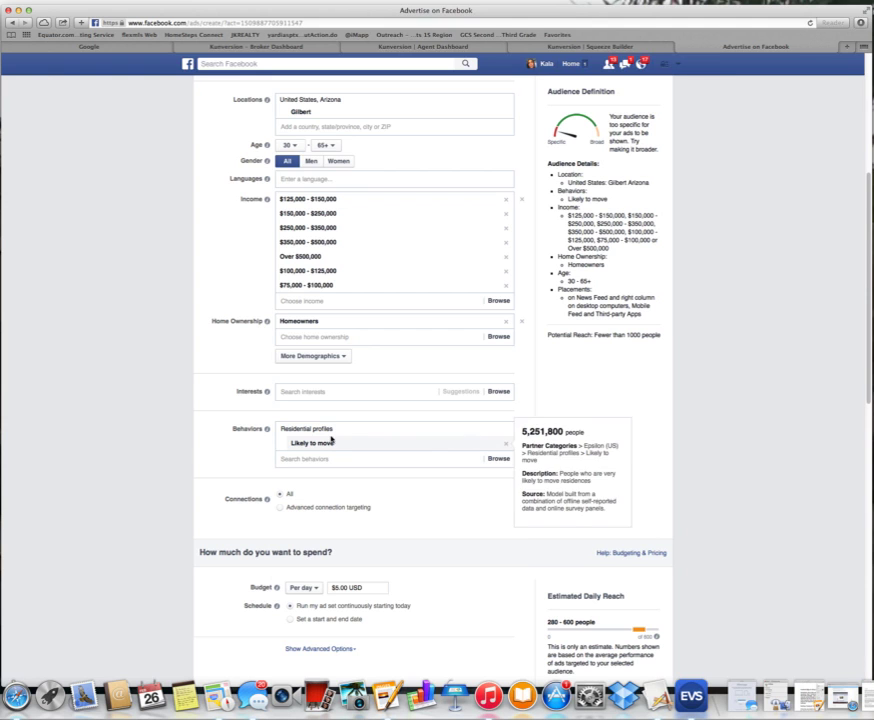
double_click(300, 443)
click(506, 444)
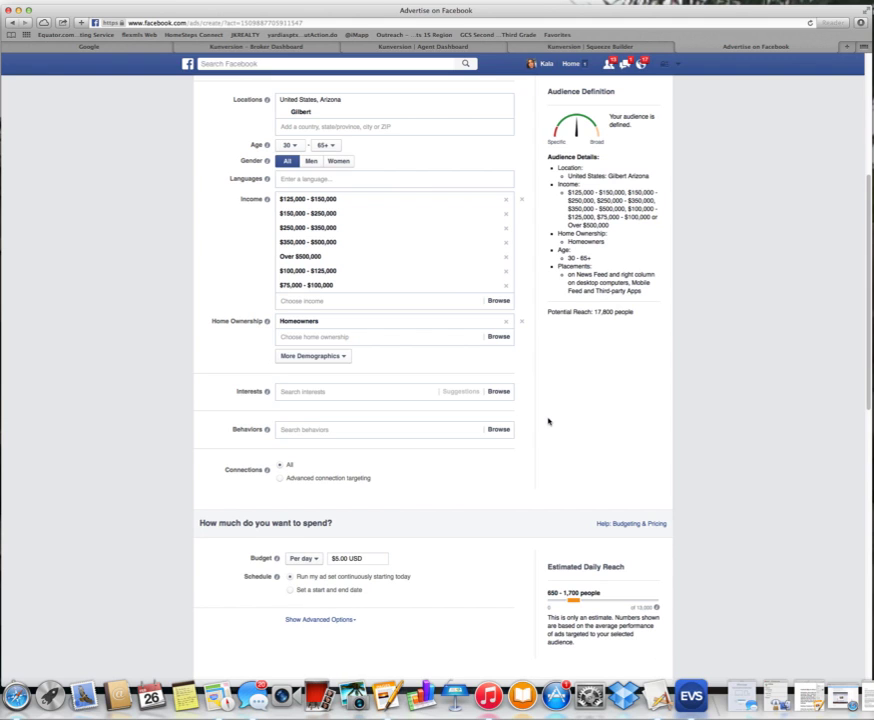
Check the 17,800 reach and $5.00 daily budget, then expand the advanced bidding options
double_click(594, 312)
click(603, 384)
scroll(548, 437, down, 2)
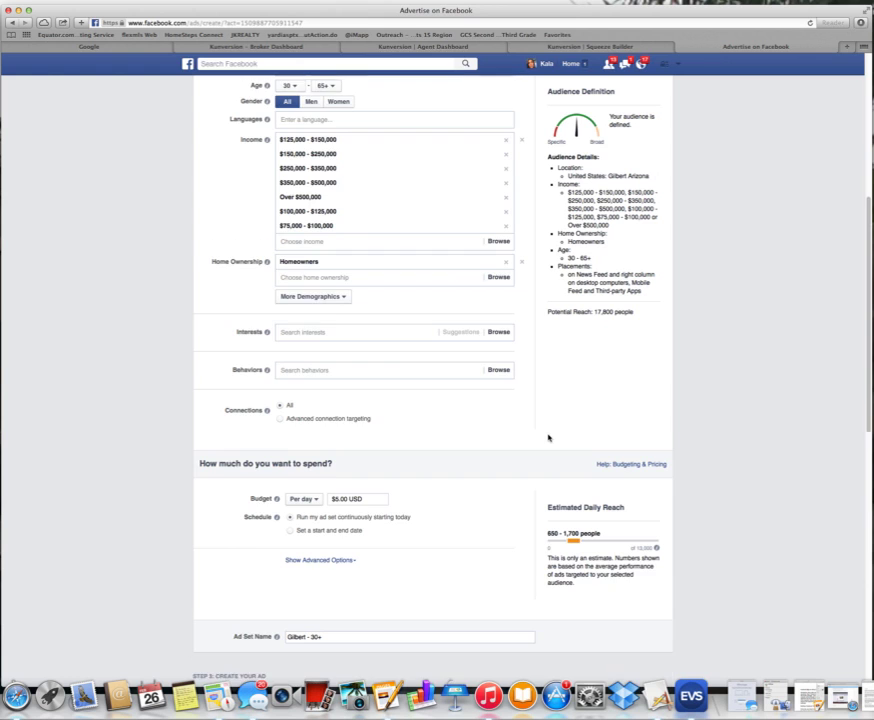
scroll(547, 437, down, 1)
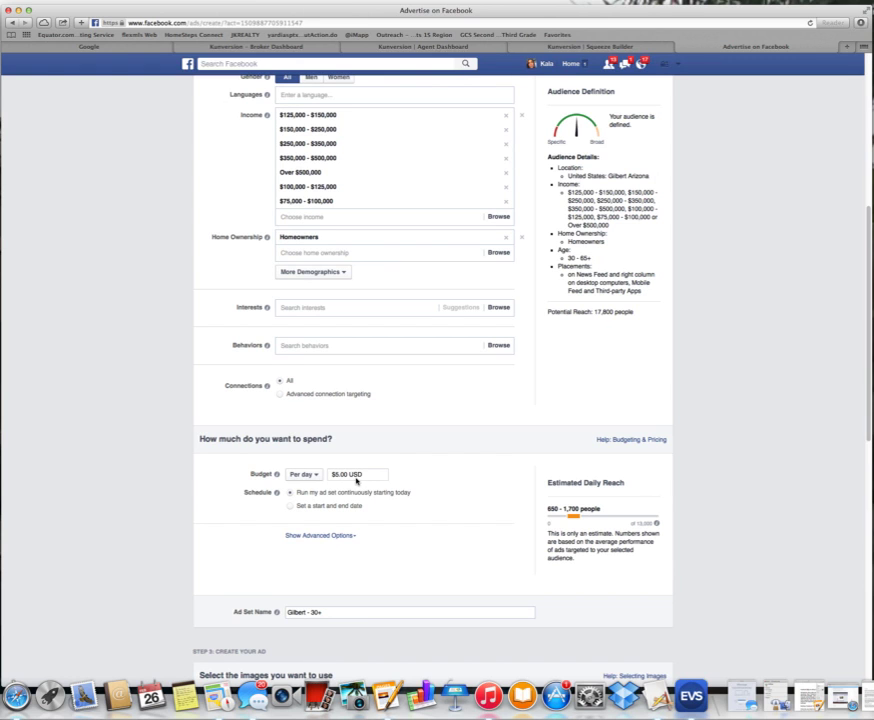
triple_click(366, 477)
click(409, 503)
click(319, 535)
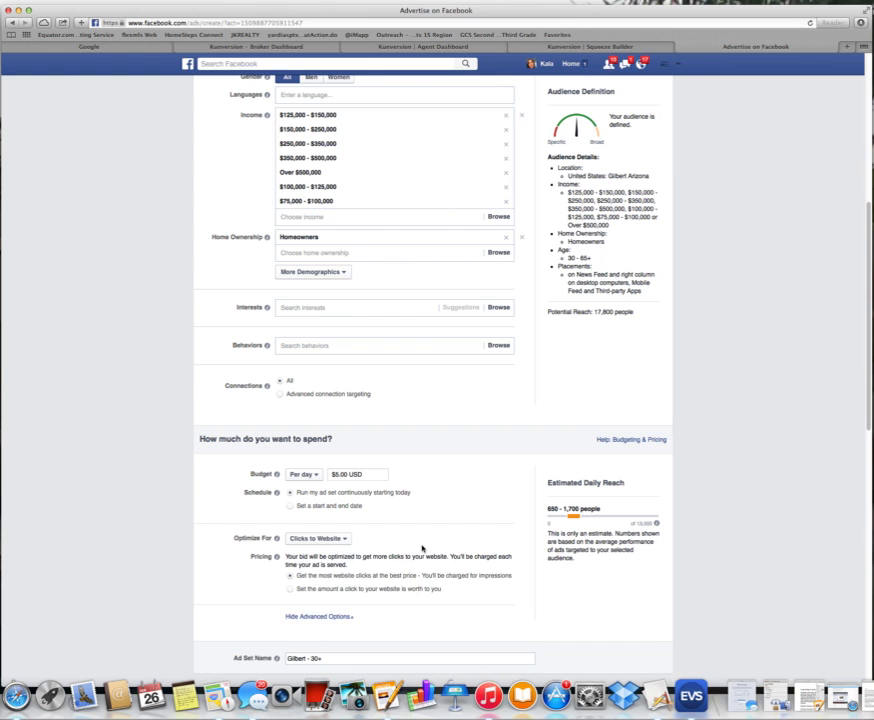
scroll(420, 552, down, 2)
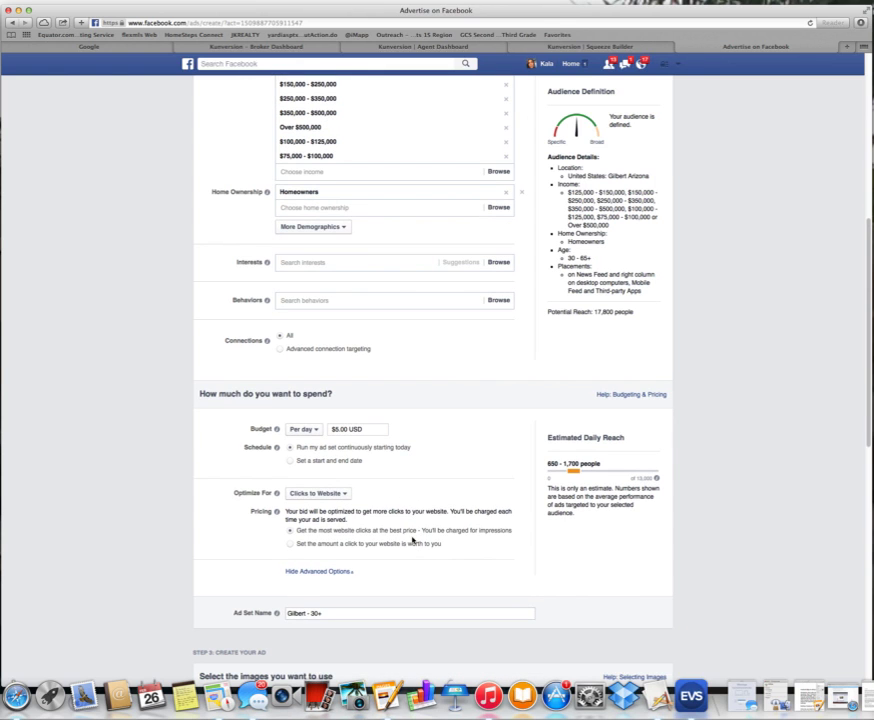
Schedule the ad set to run from February 27 to March 3, 2015
click(291, 461)
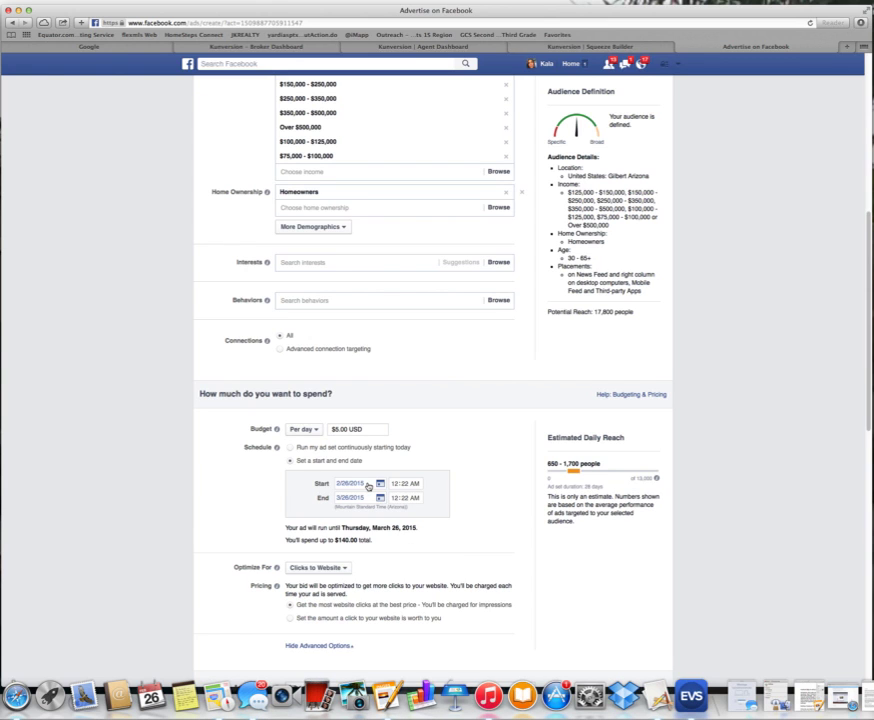
click(369, 498)
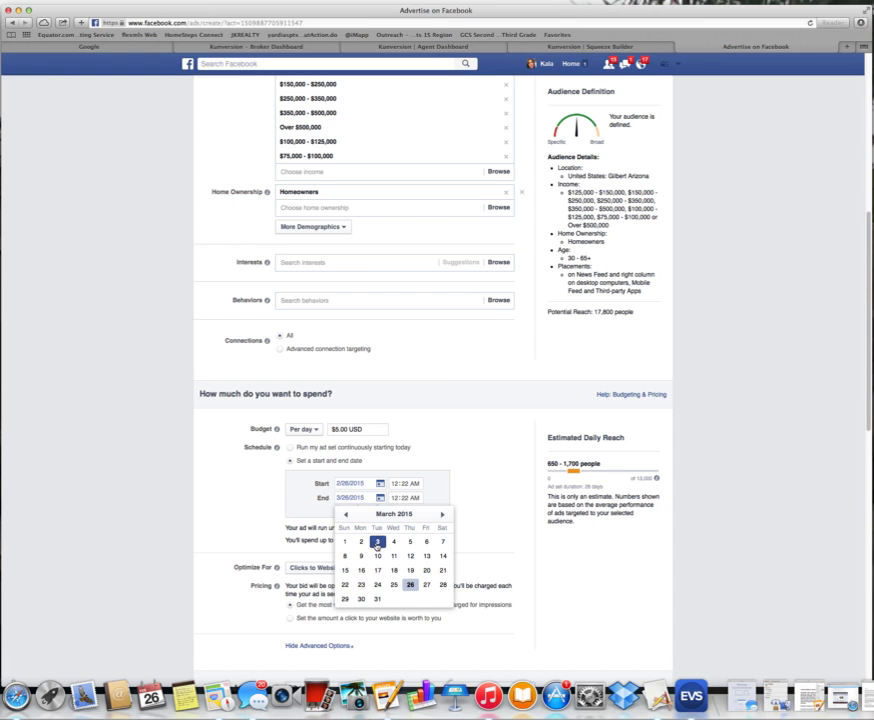
click(377, 544)
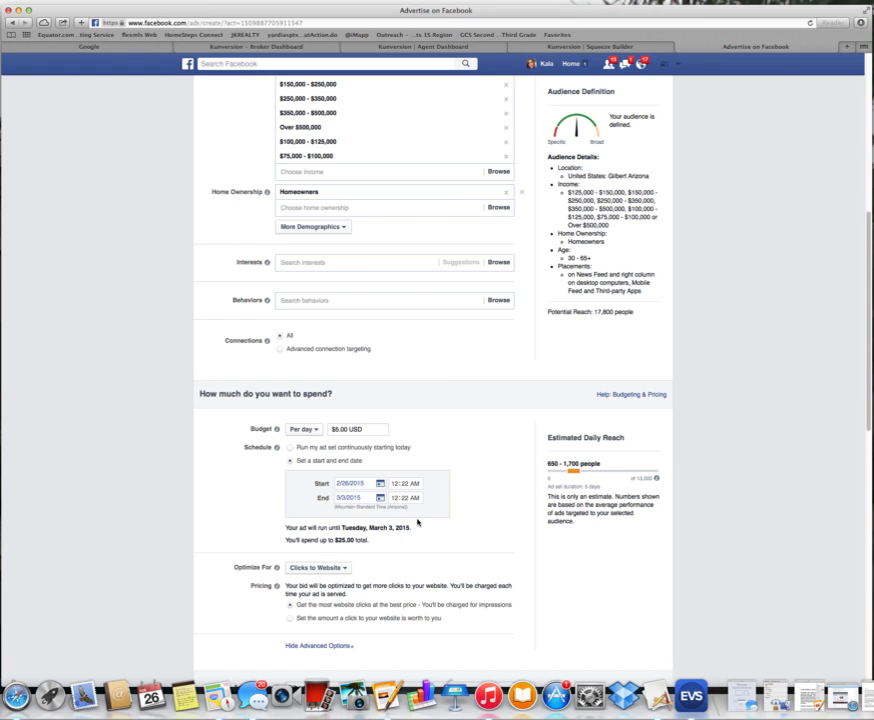
click(380, 484)
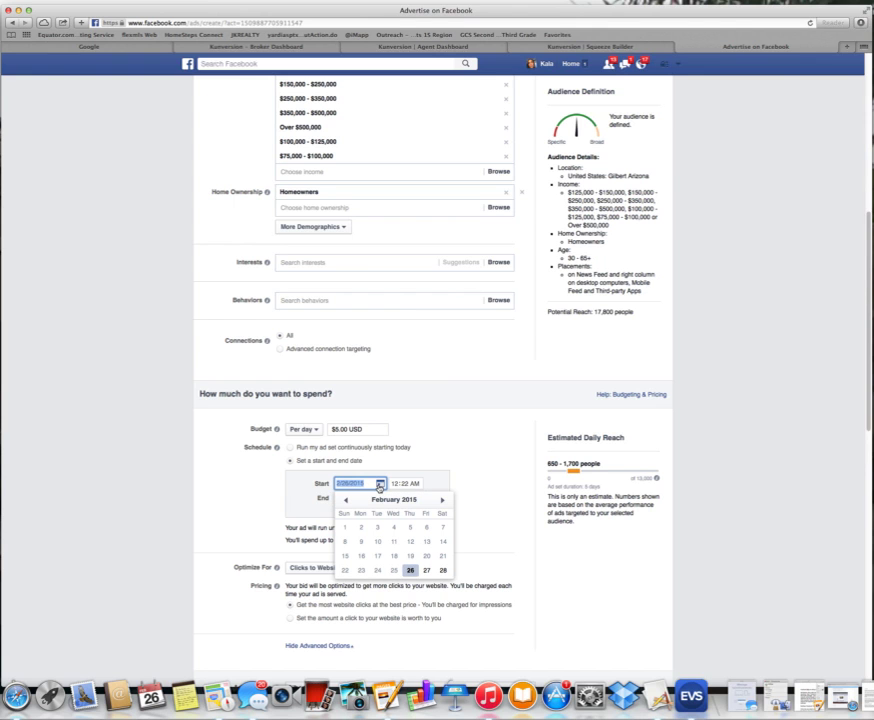
click(426, 570)
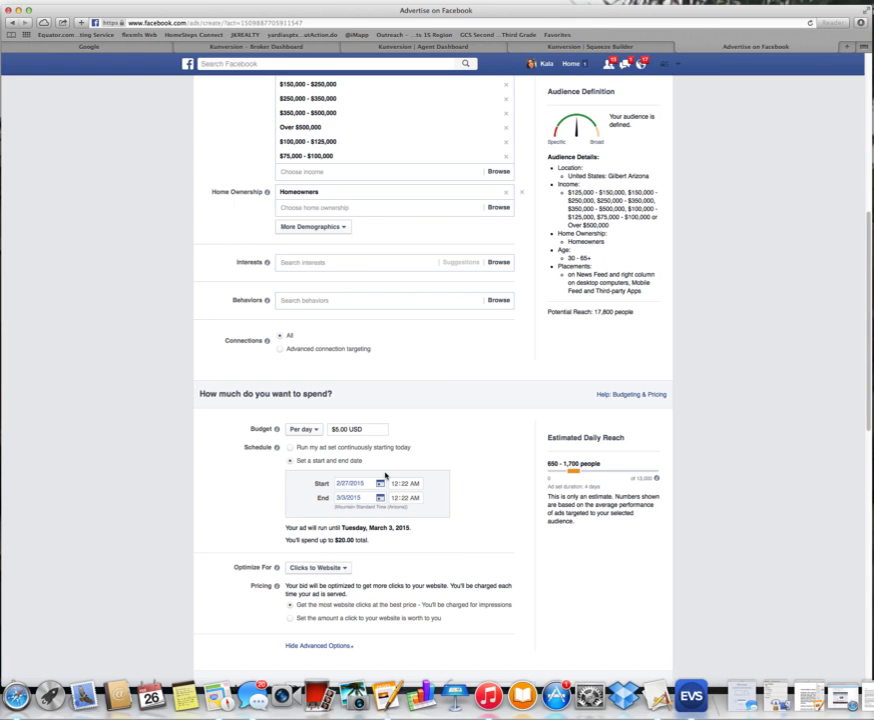
Raise the daily budget to $10.00 USD
click(370, 432)
key(Delete)
text(10)
scroll(425, 503, down, 1)
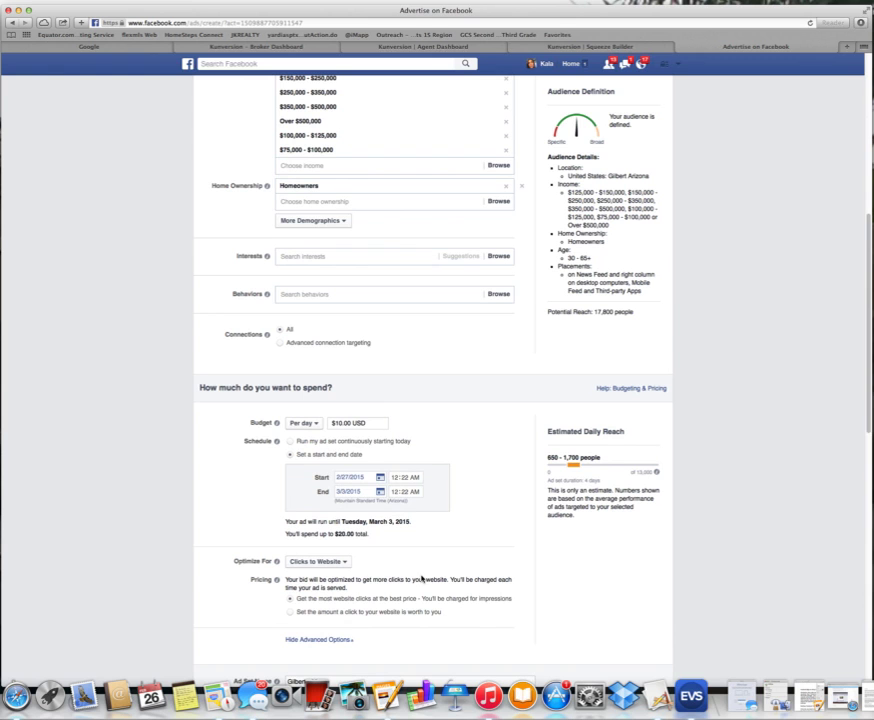
Append 'age 30-60, income above $50k, homeowners' to the Gilbert Seller Squeeze campaign name
scroll(422, 577, down, 3)
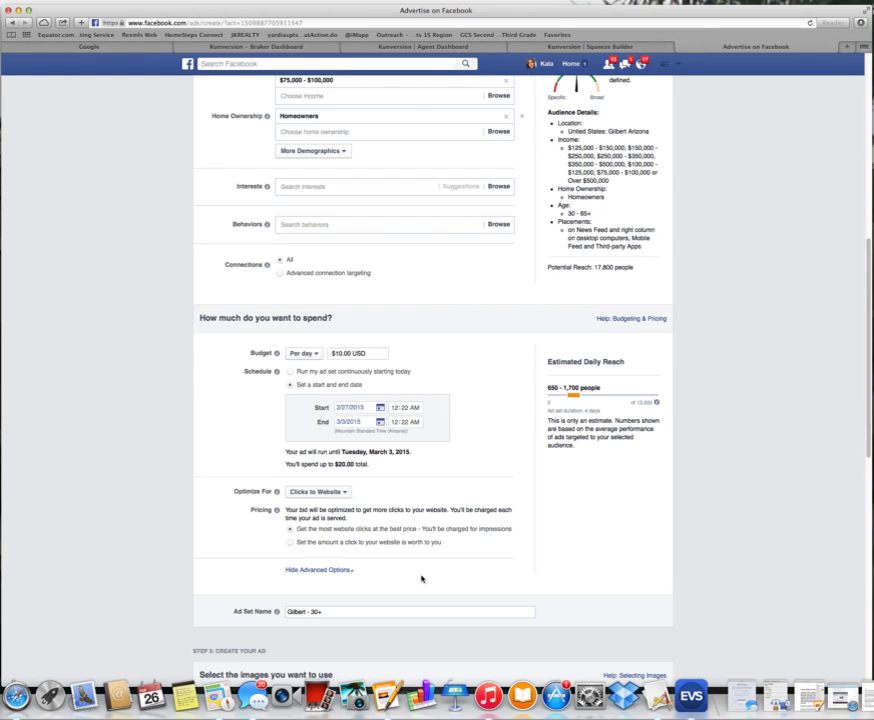
scroll(421, 578, up, 10)
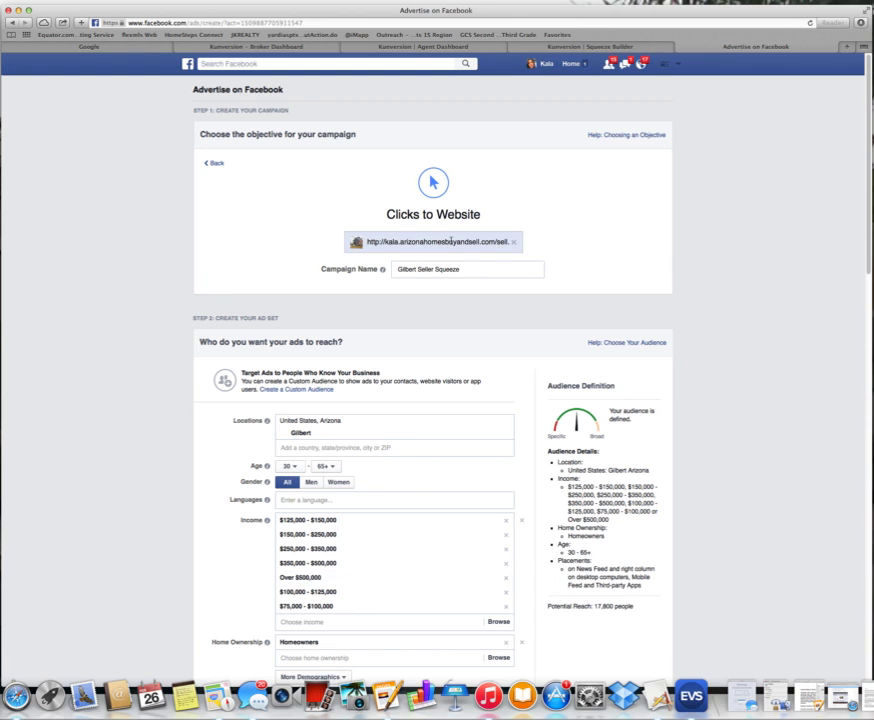
click(467, 270)
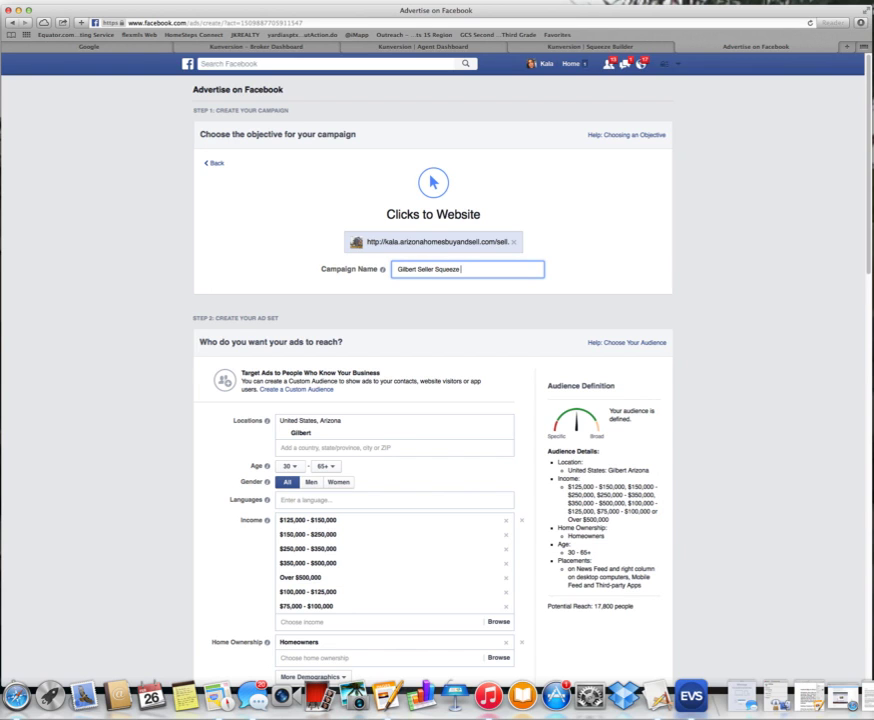
text(age 30-60, income above $50k)
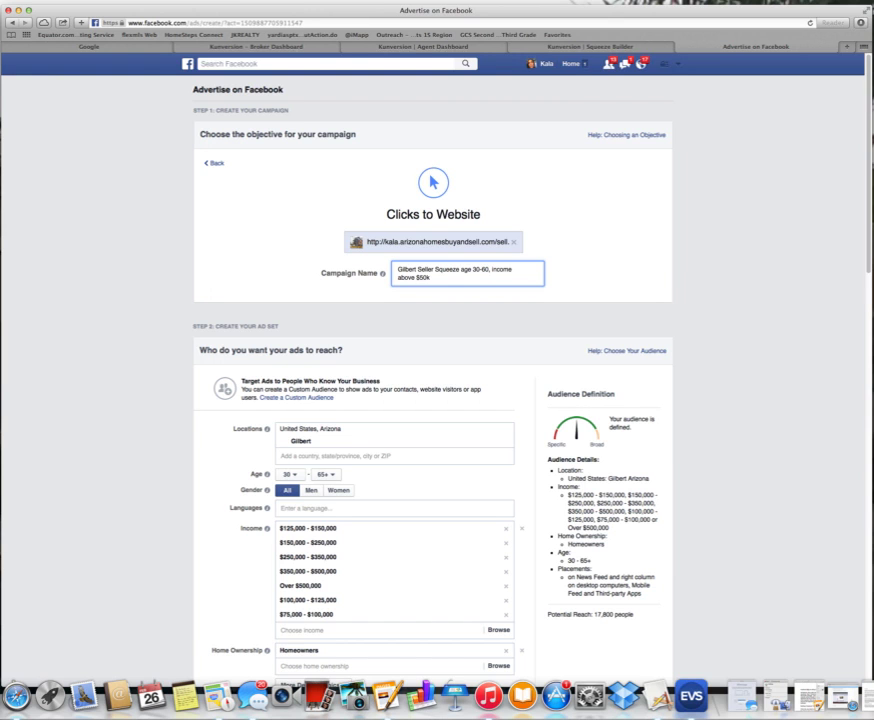
text(, home)
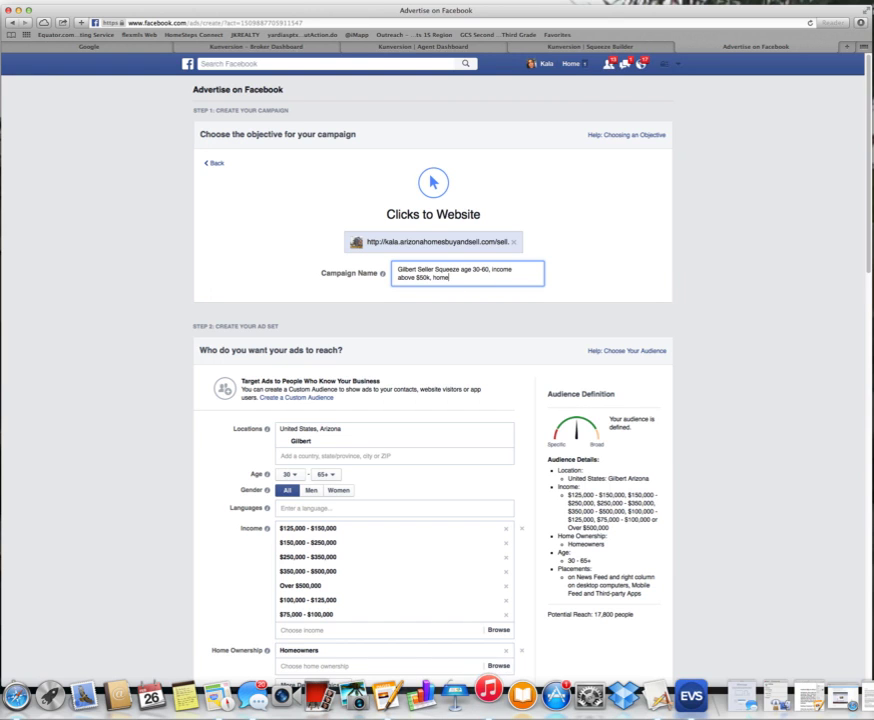
text(owners)
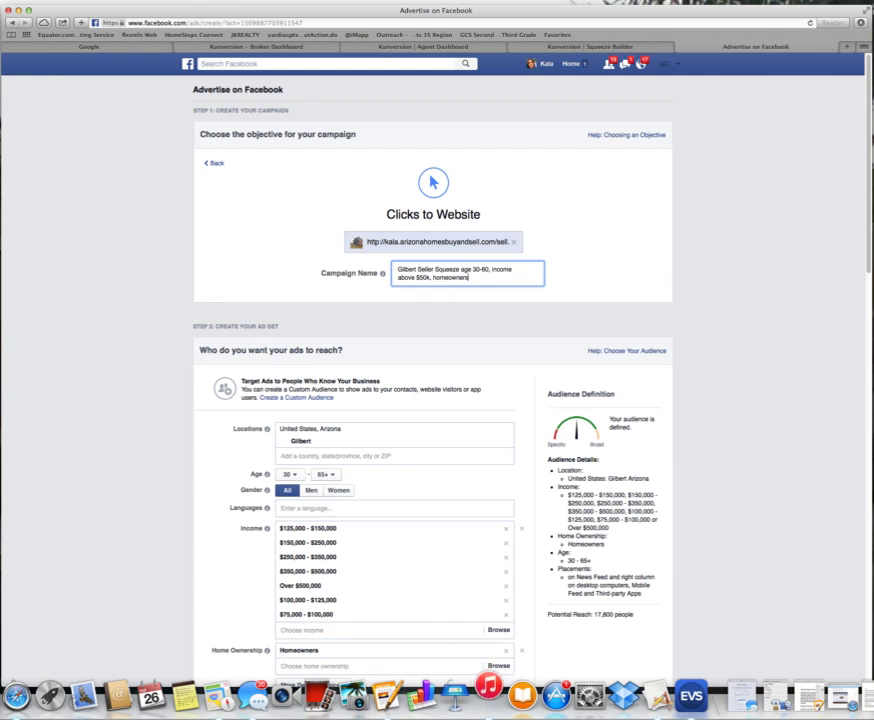
Search stock images for 'kitchen' and swap the house photo for the dark kitchen photo
scroll(490, 353, down, 5)
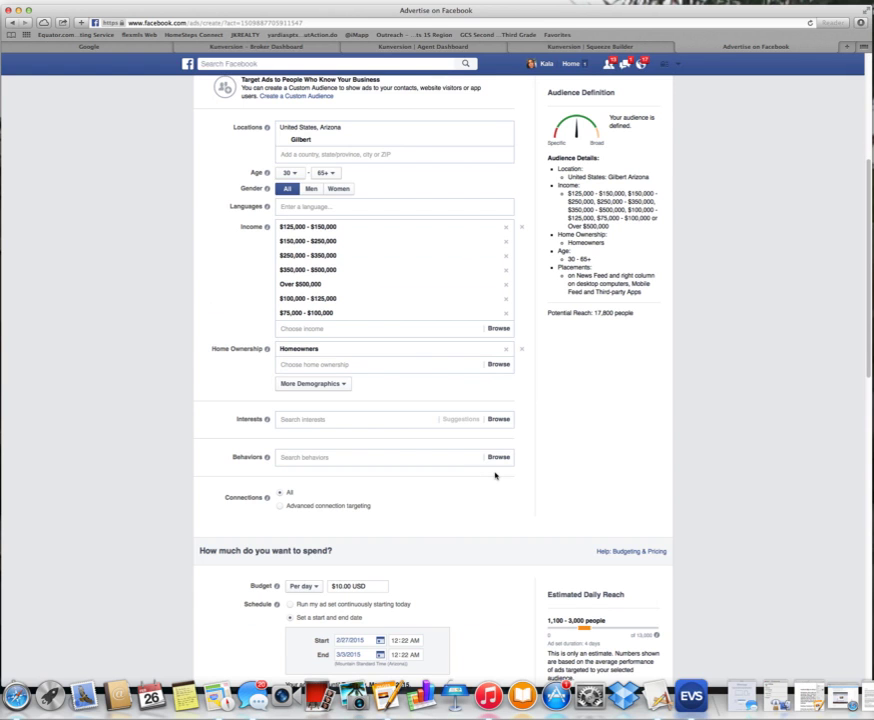
scroll(493, 478, down, 5)
scroll(494, 474, down, 6)
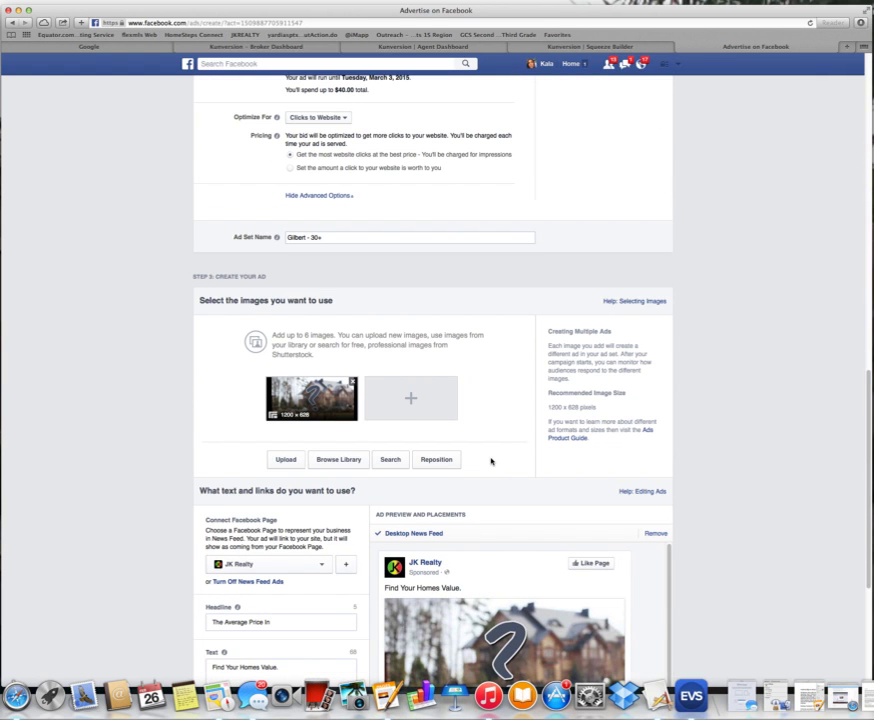
scroll(491, 461, down, 2)
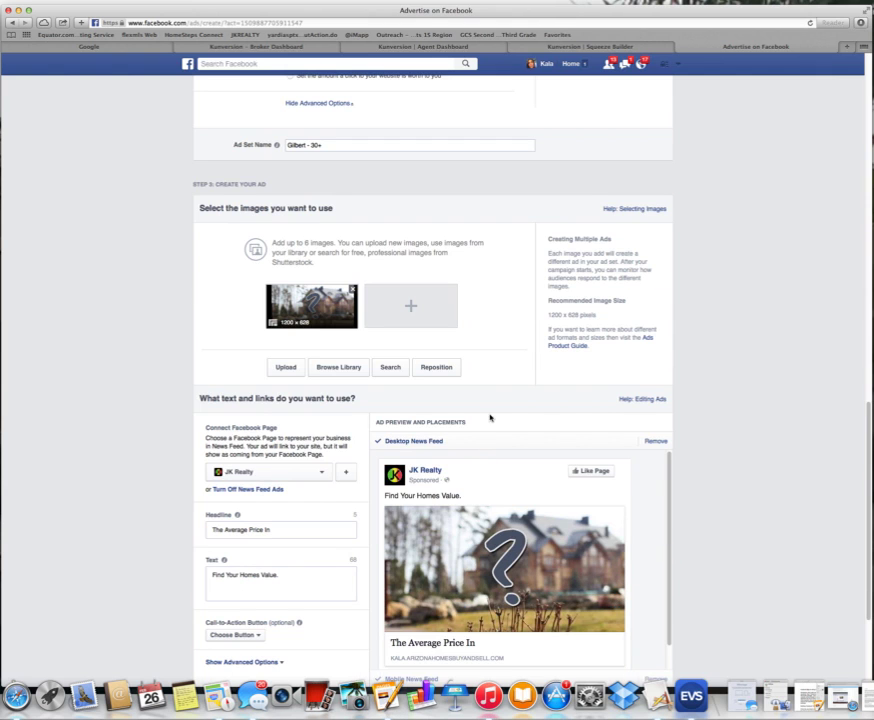
scroll(435, 345, down, 2)
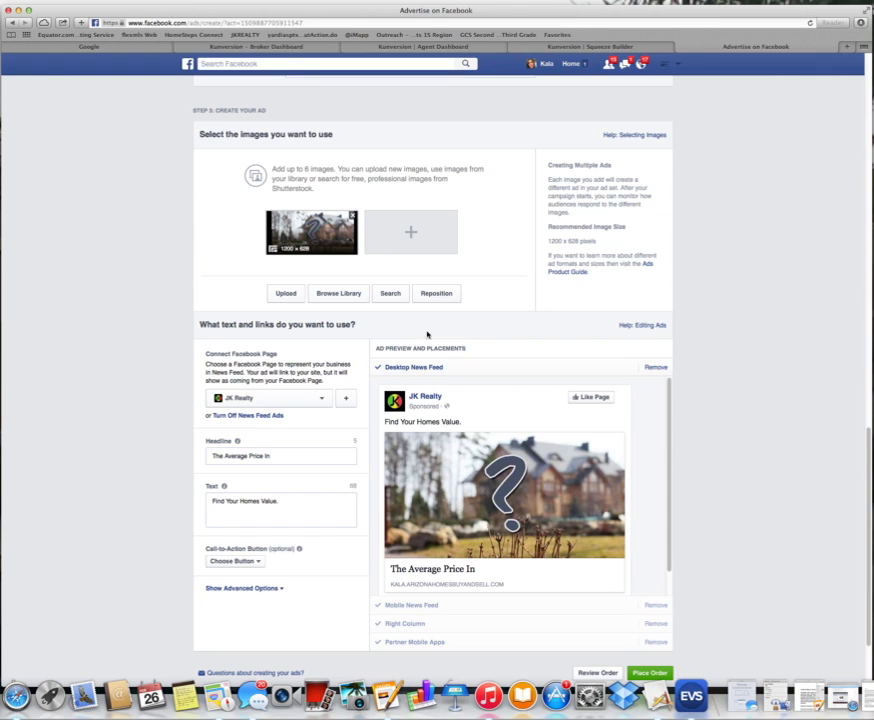
scroll(332, 298, up, 20)
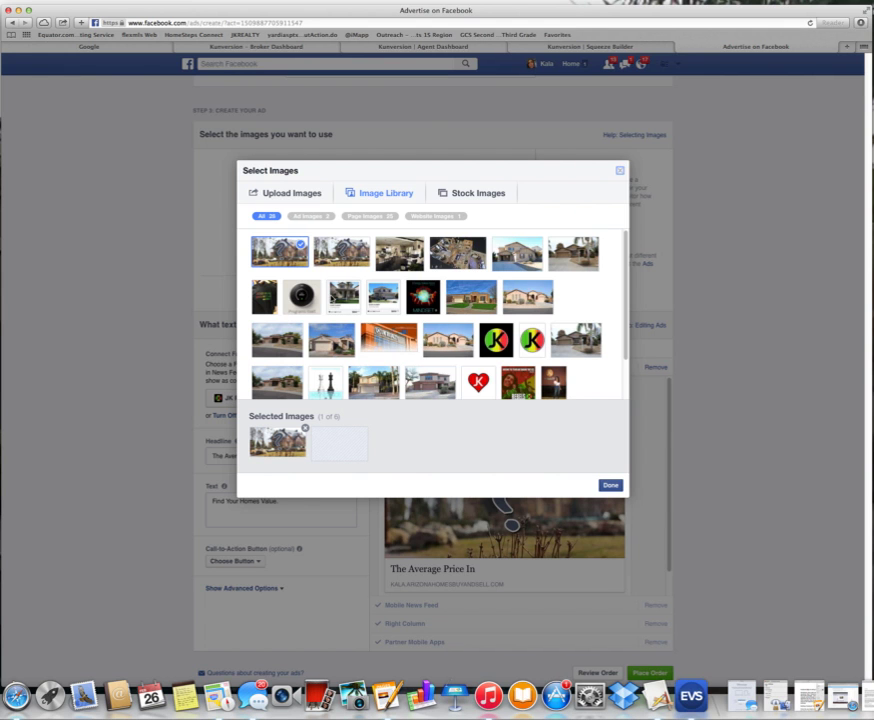
click(476, 194)
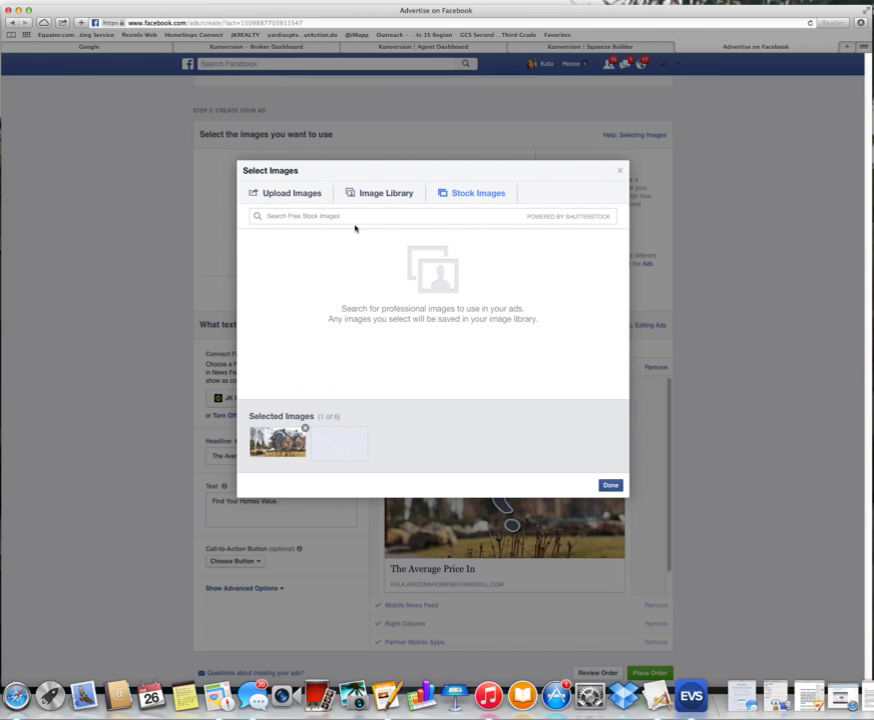
text(kit)
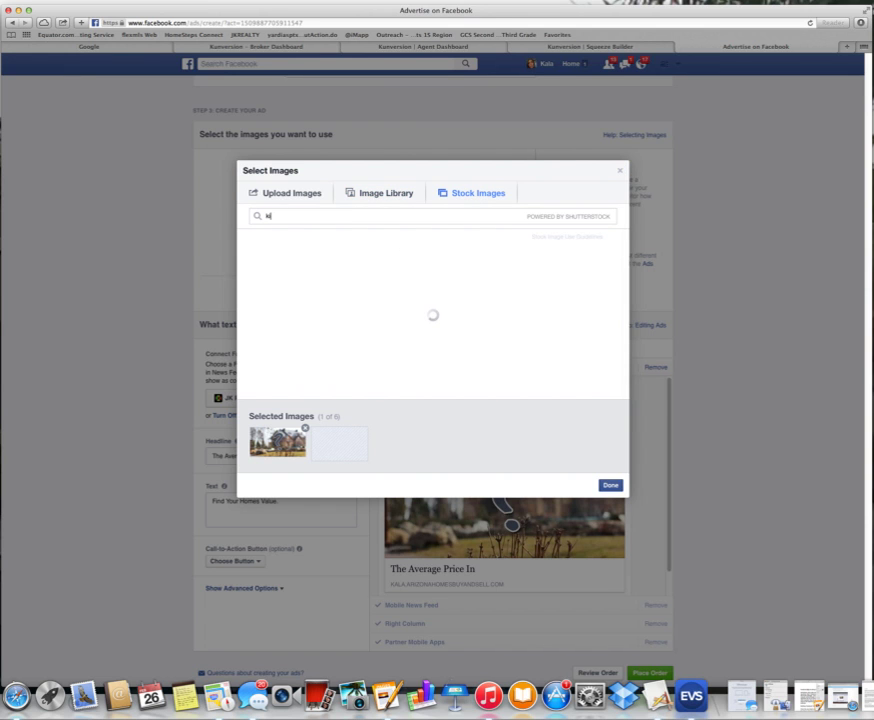
text(q)
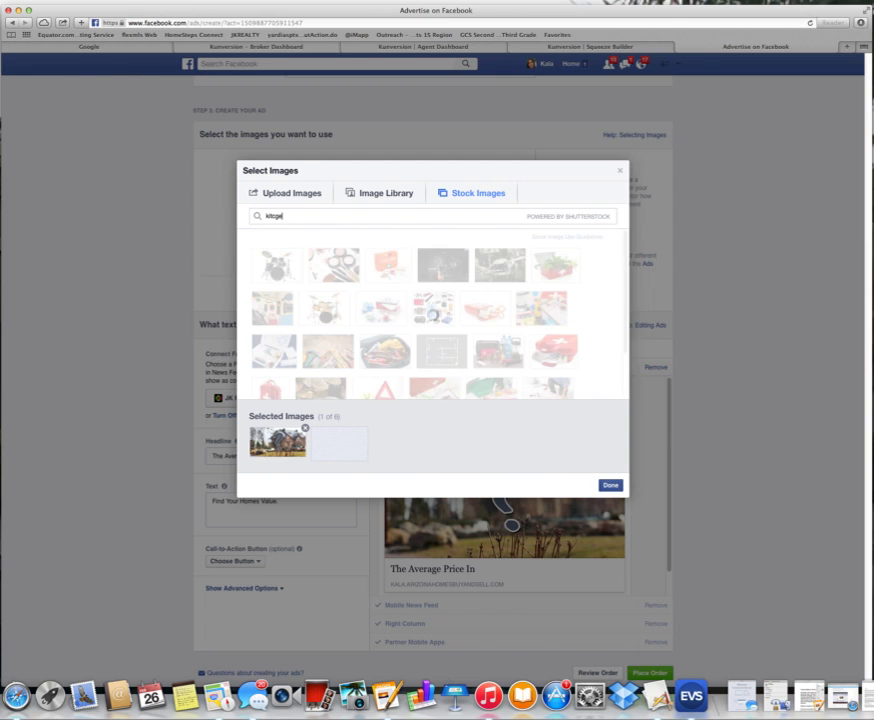
text(h)
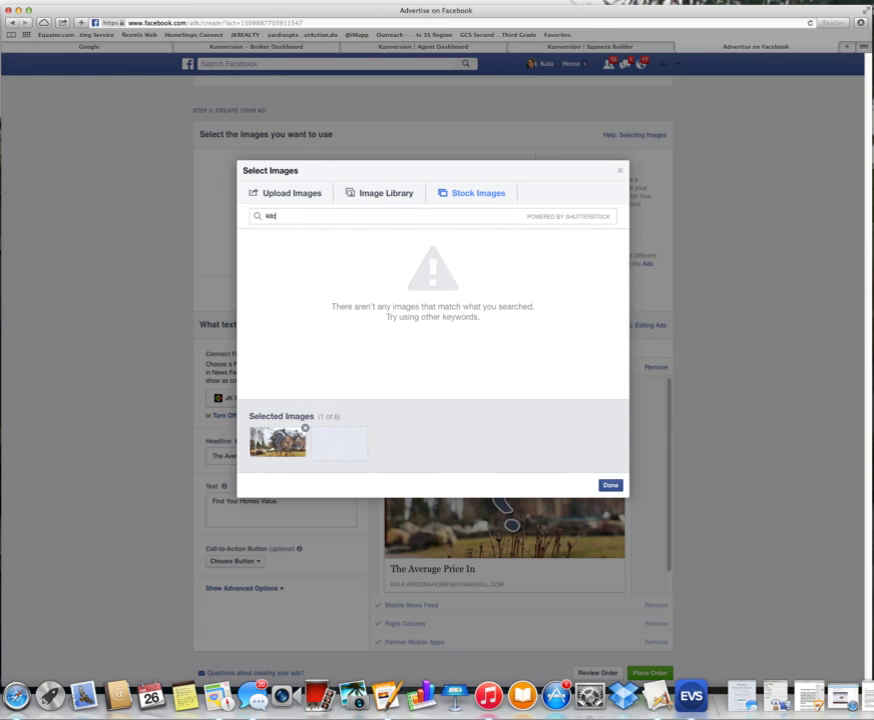
text(hen)
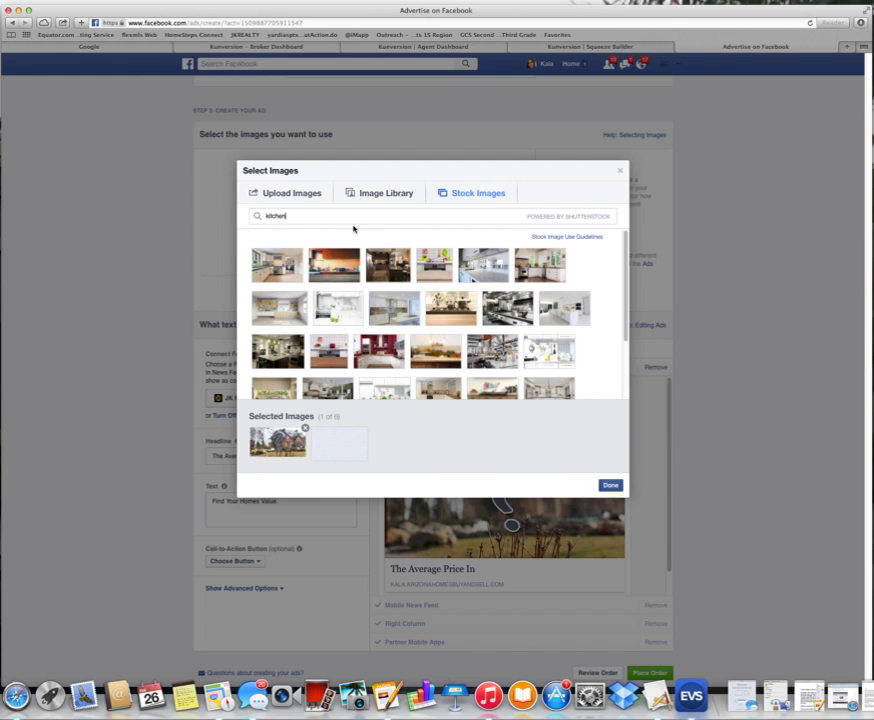
mouse_move(394, 272)
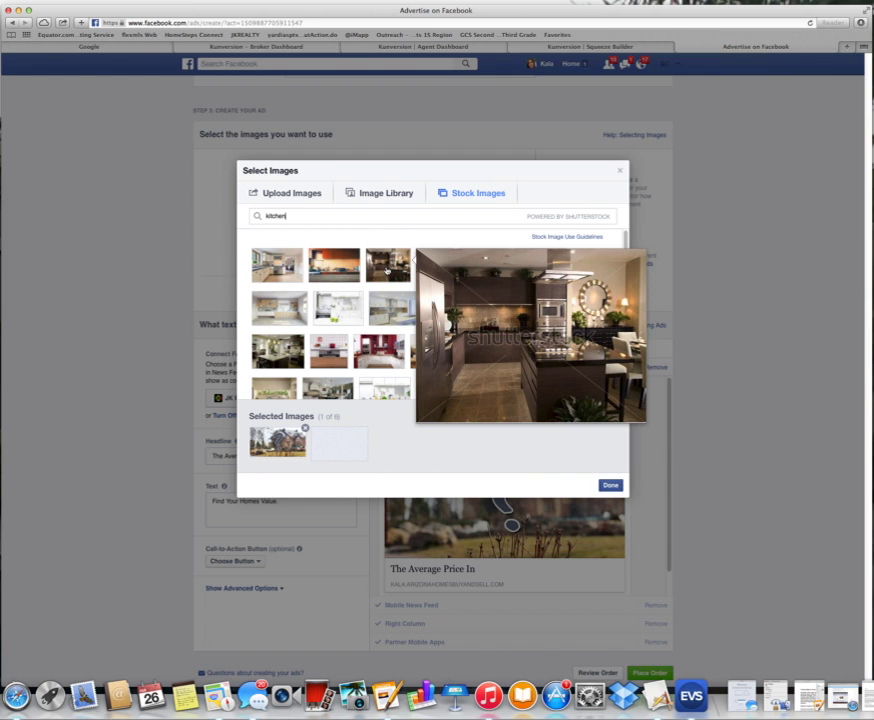
click(387, 268)
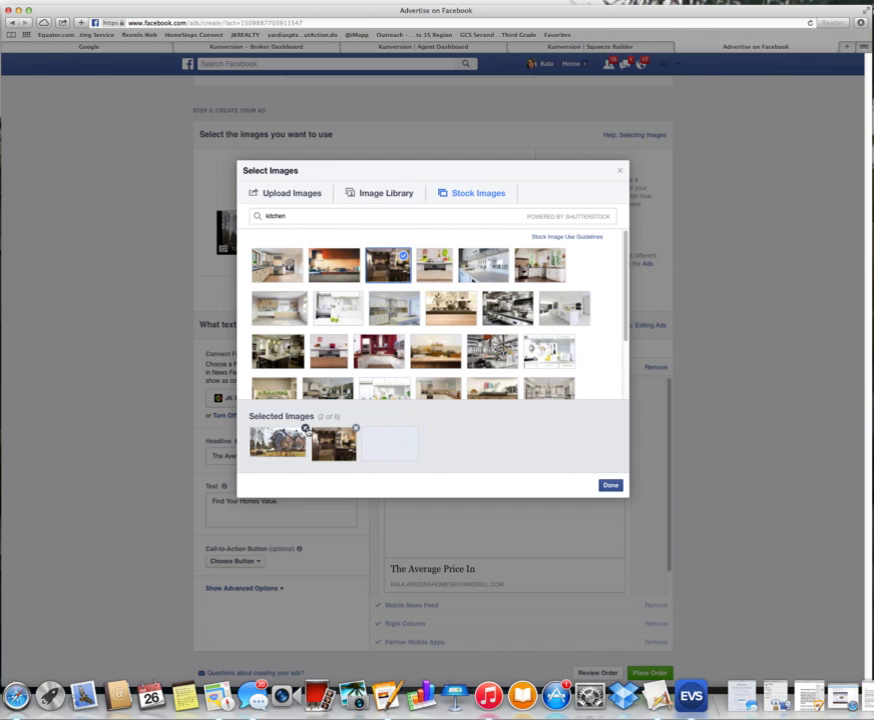
click(306, 429)
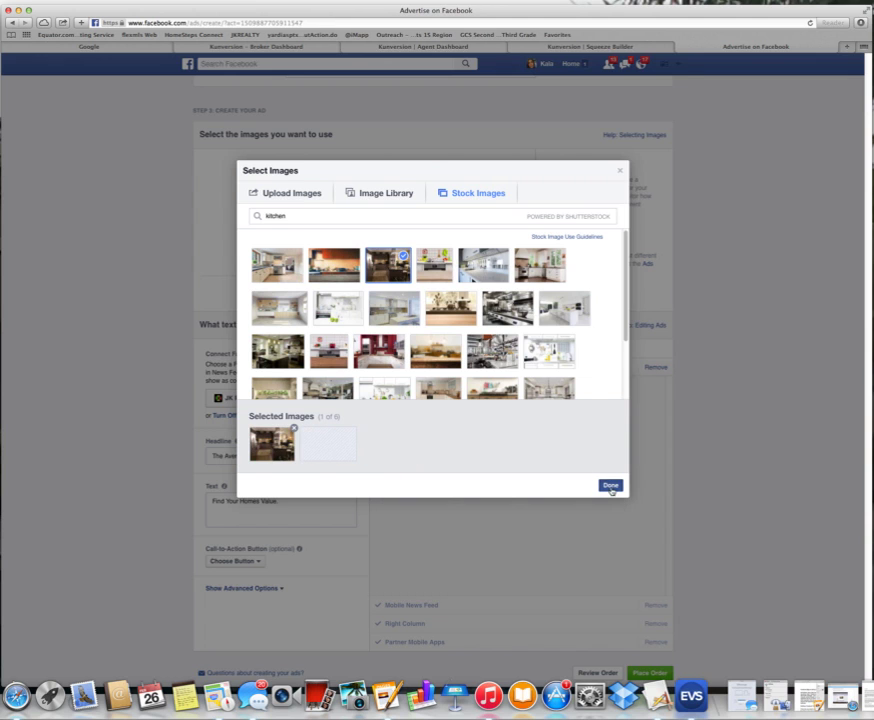
click(611, 487)
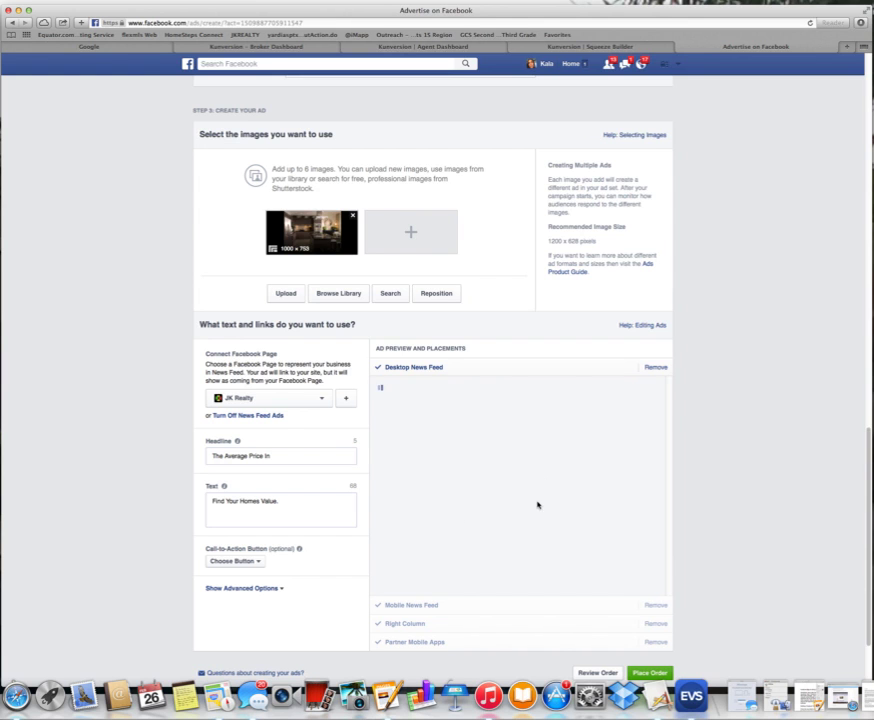
Replace the headline 'The Average Price In' with 'Own in Gilbert?'
scroll(537, 505, down, 3)
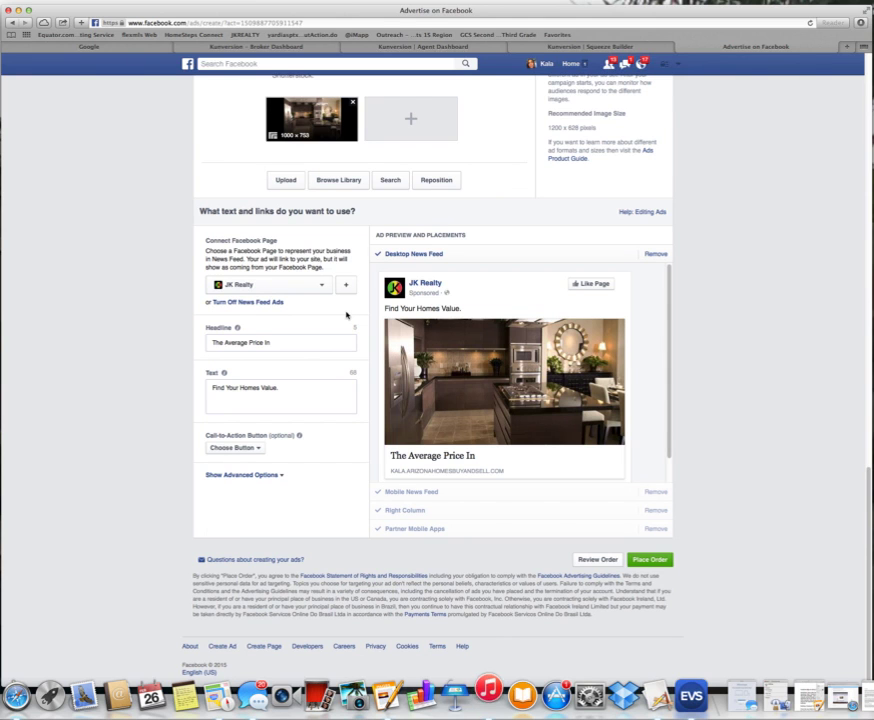
click(293, 343)
drag(293, 343, 197, 341)
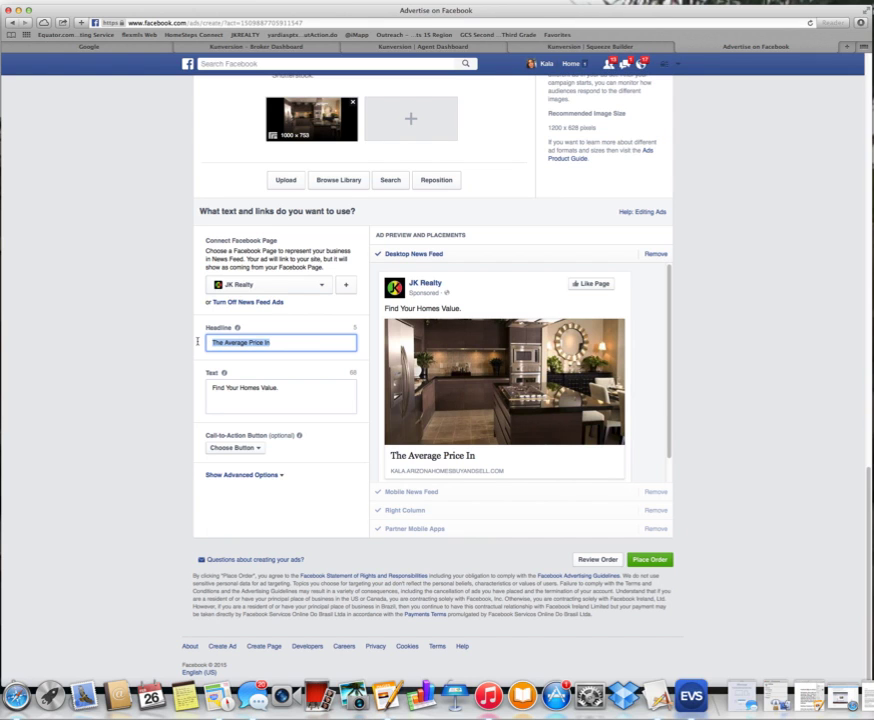
text(Own )
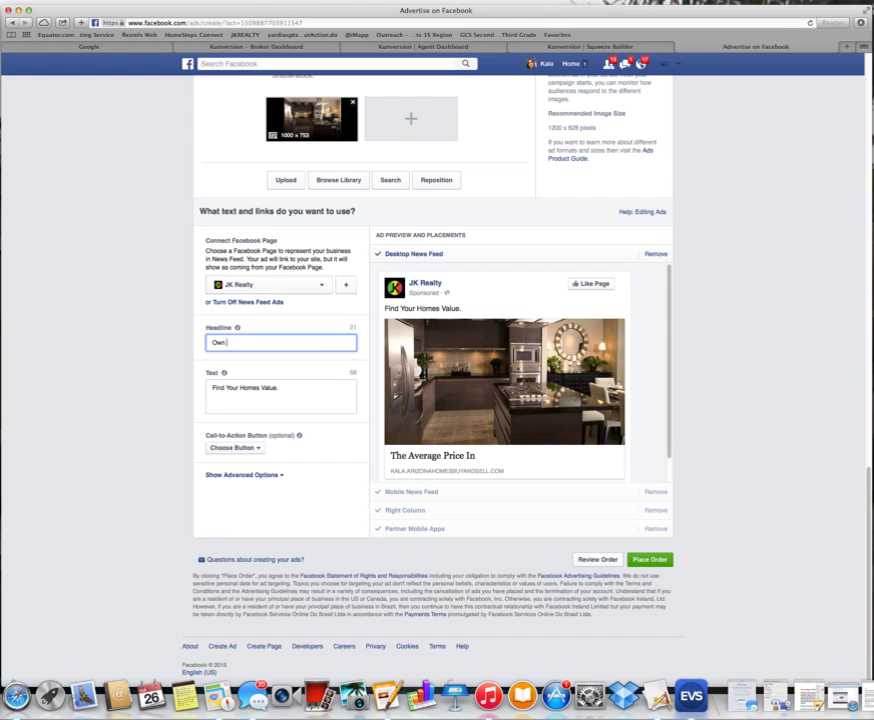
text(in G)
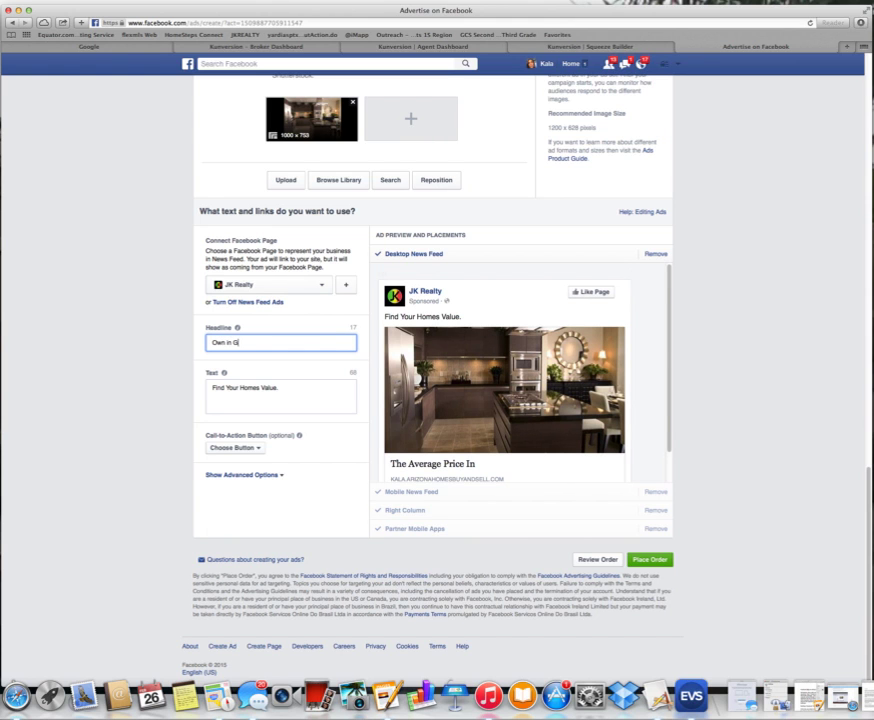
text(ilbert?)
click(315, 391)
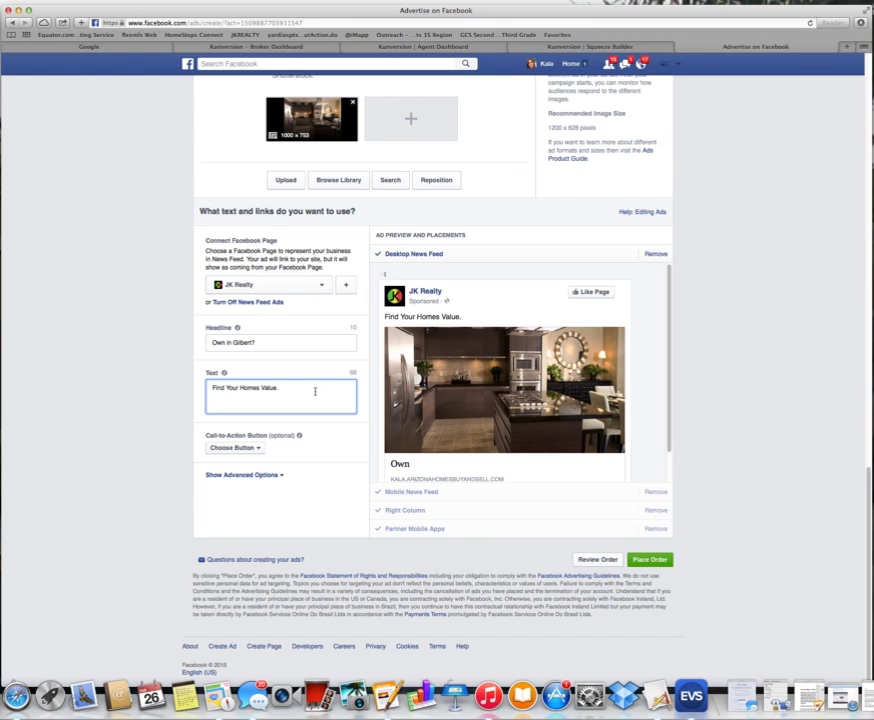
Replace the body text with 'FREE service - receive the current value of your home in today's market.'
drag(315, 391, 188, 390)
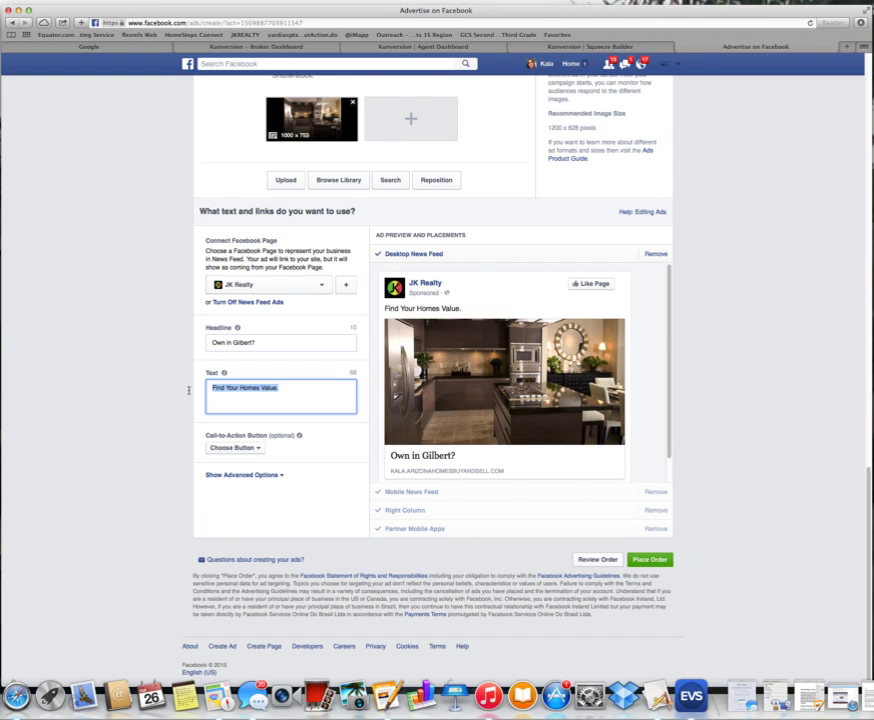
text(FREE service - r)
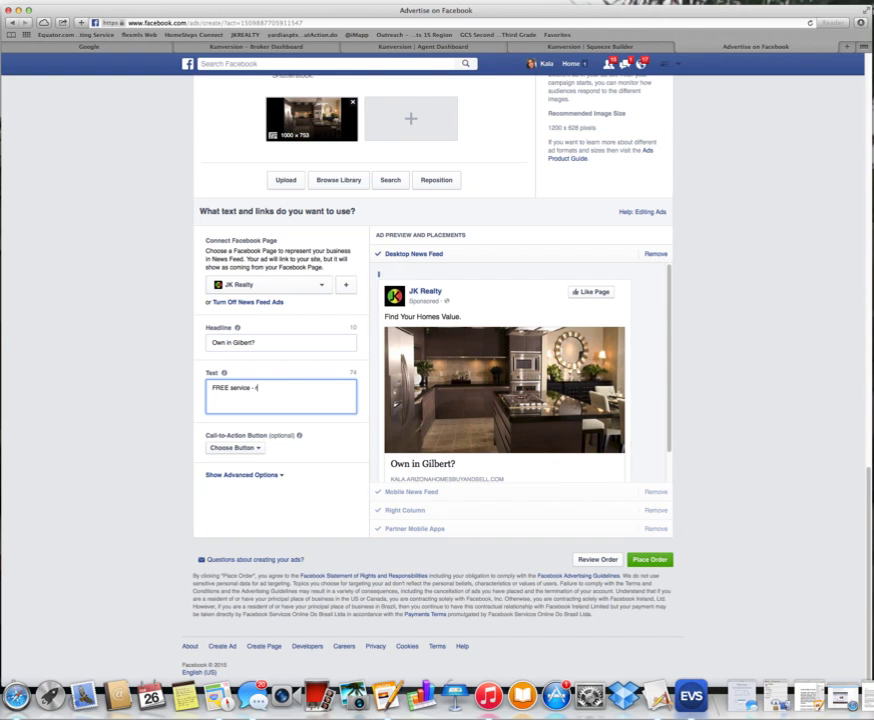
text(eceive fhe current value of your home)
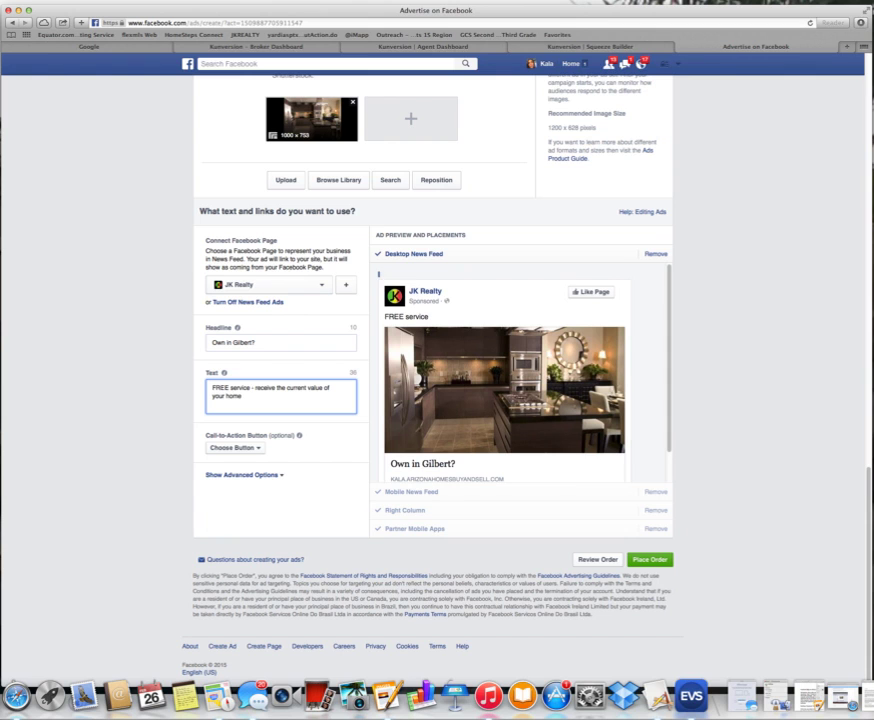
text( in today's market.)
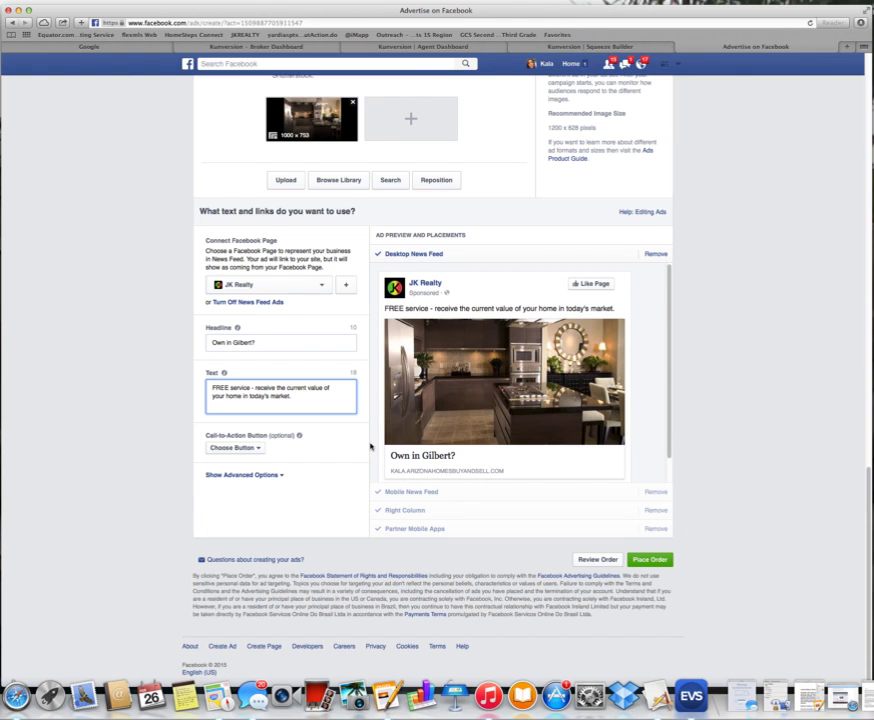
Set the call-to-action button to Learn More and show the advanced options
click(261, 448)
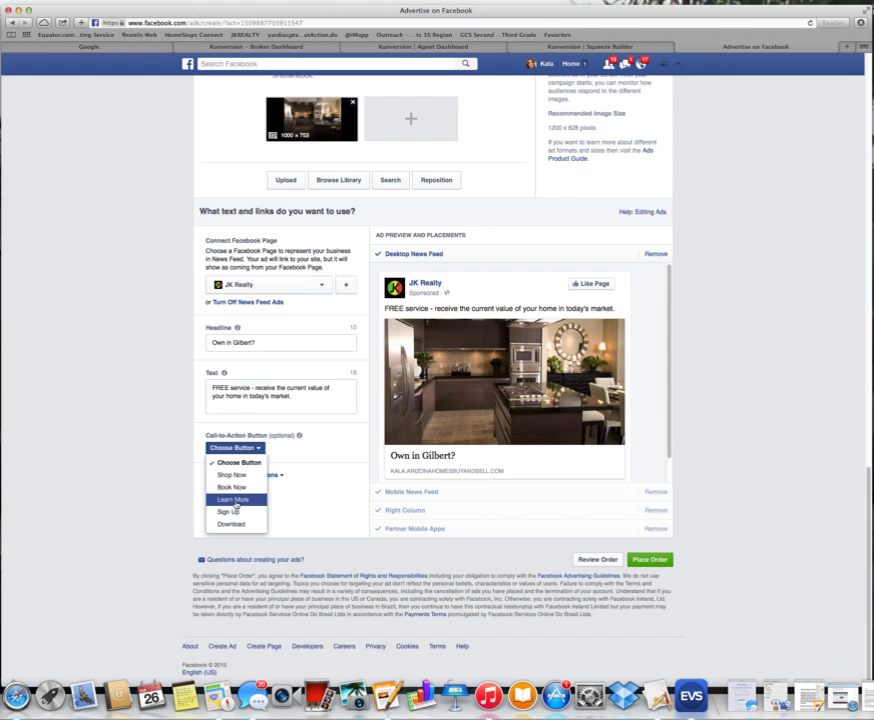
click(234, 499)
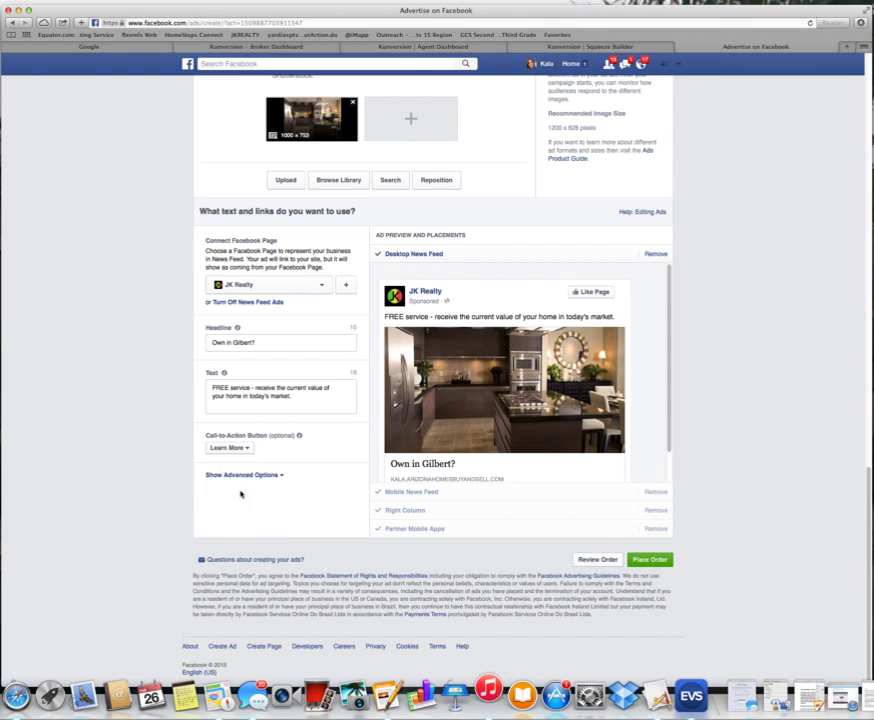
scroll(615, 469, down, 2)
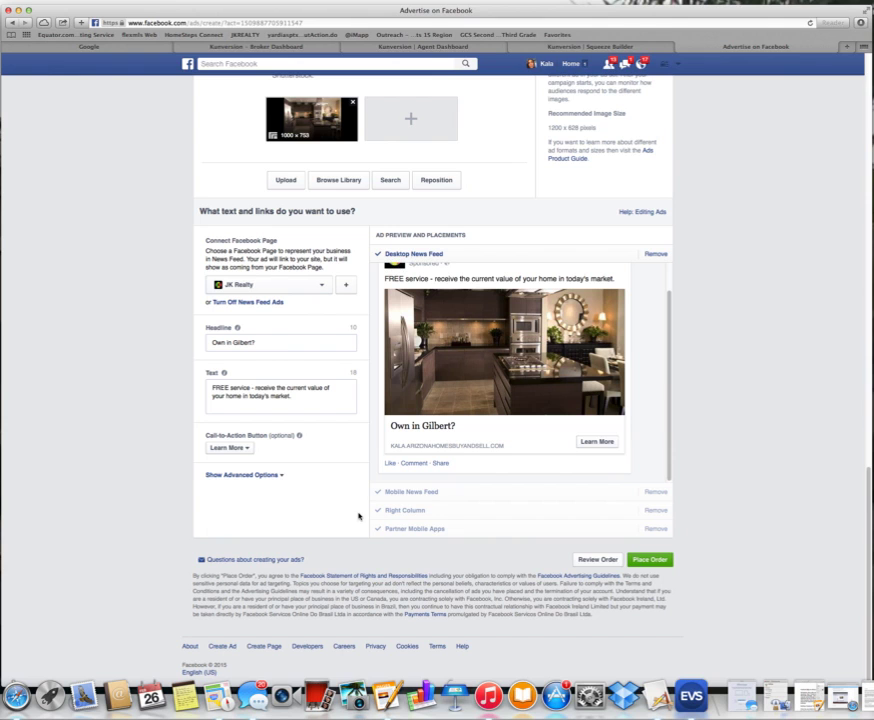
click(243, 474)
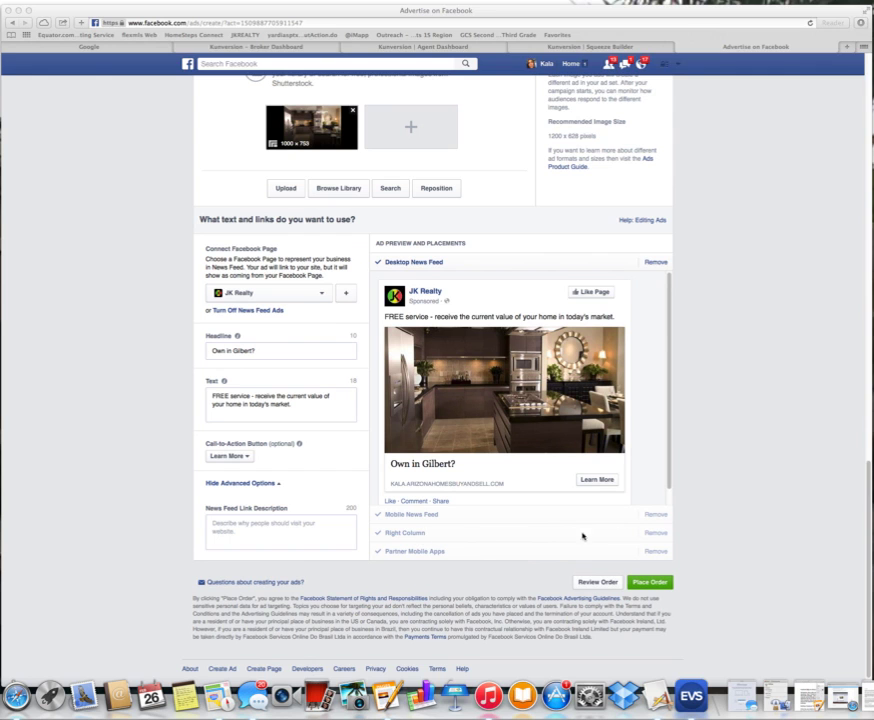
Remove the Right Column placement and place the ad order for review
click(655, 533)
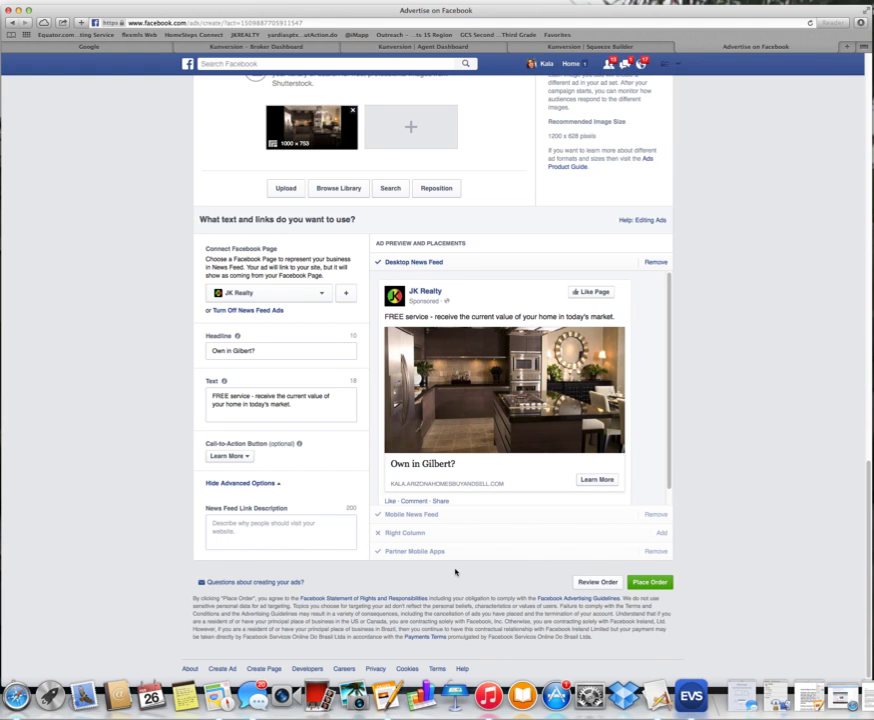
click(656, 583)
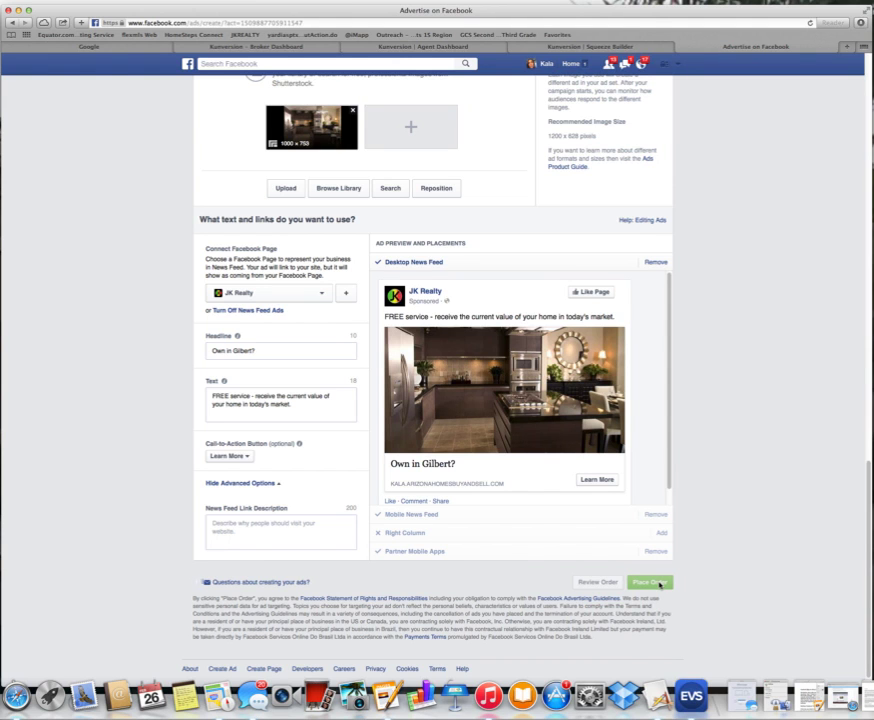